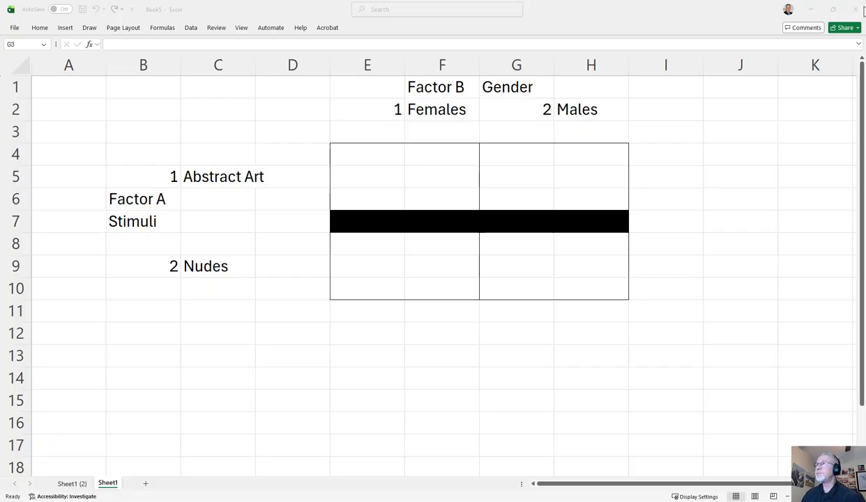
Step: Switch to JASP and open the Erotic Pictures and Love example from the ANOVA category of the data library
{"action": "left_click", "coordinate": [810, 8]}
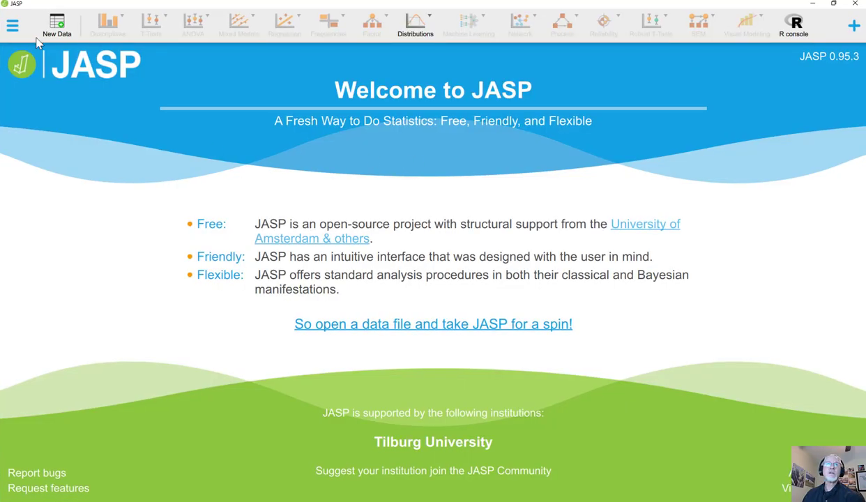
{"action": "left_click", "coordinate": [12, 26]}
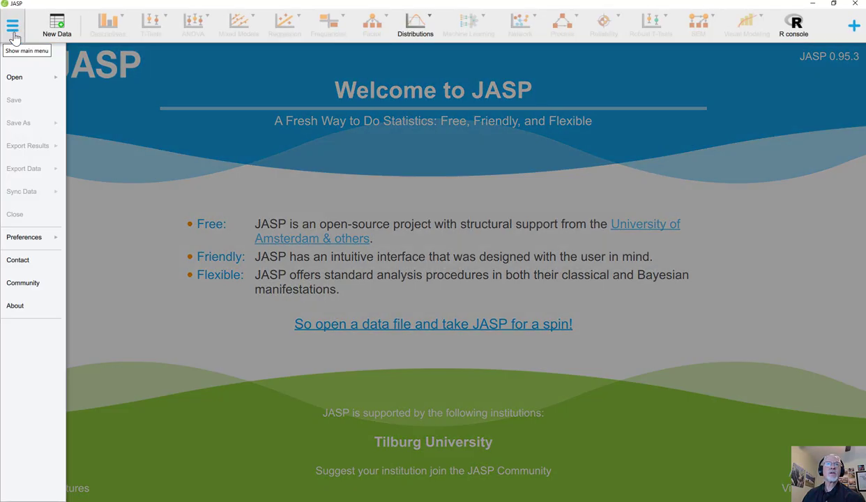
{"action": "left_click", "coordinate": [20, 78]}
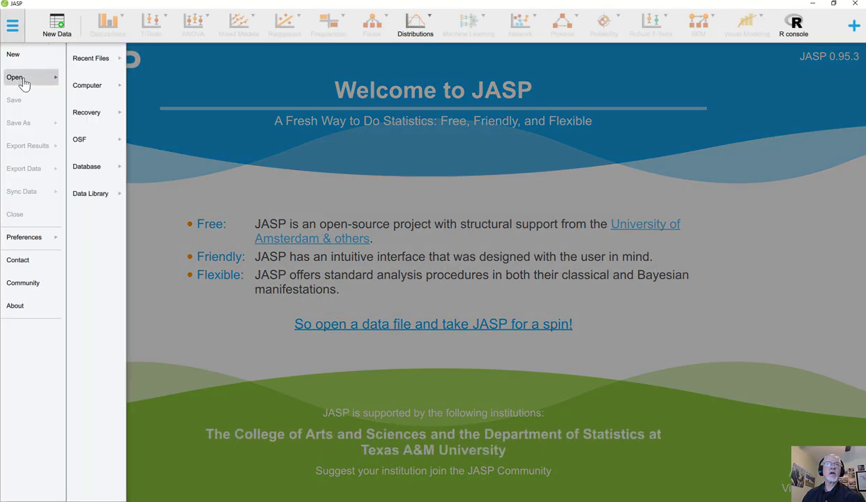
{"action": "left_click", "coordinate": [97, 194]}
{"action": "left_click", "coordinate": [174, 181]}
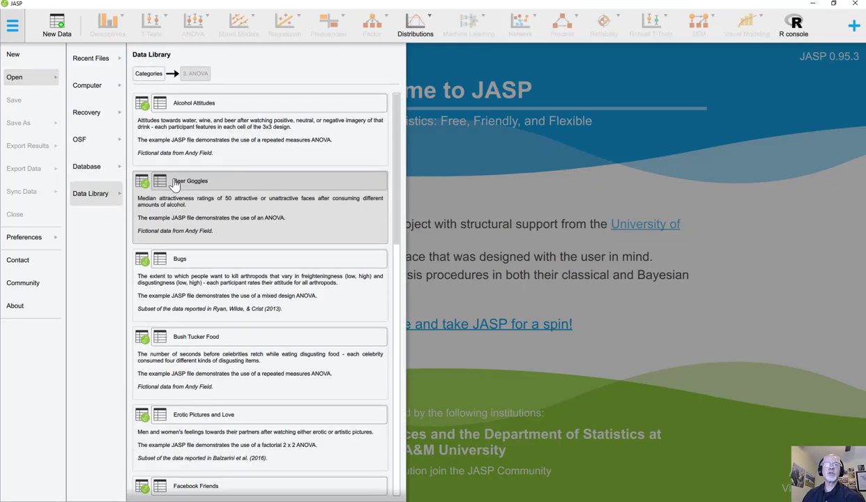
{"action": "scroll", "coordinate": [202, 237], "scroll_direction": "down", "scroll_amount": 4}
{"action": "left_click", "coordinate": [204, 254]}
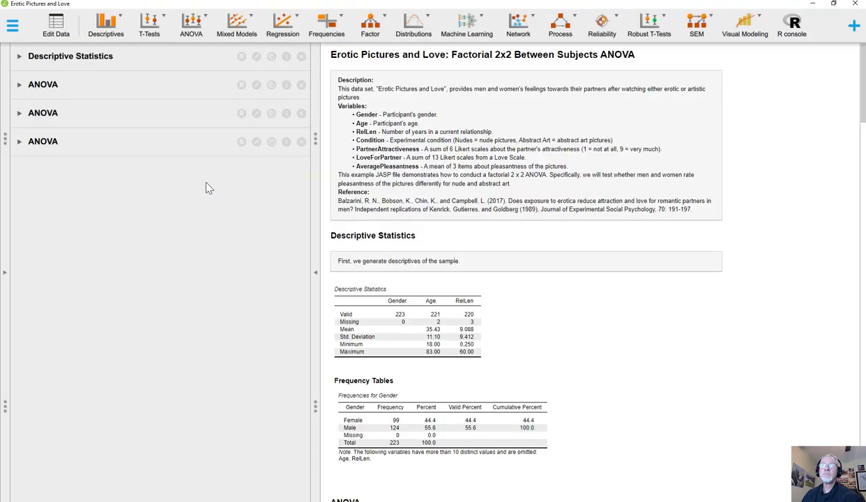
Step: Remove the three existing ANOVA analyses and the Descriptive Statistics analysis from the example file
{"action": "left_click", "coordinate": [299, 148]}
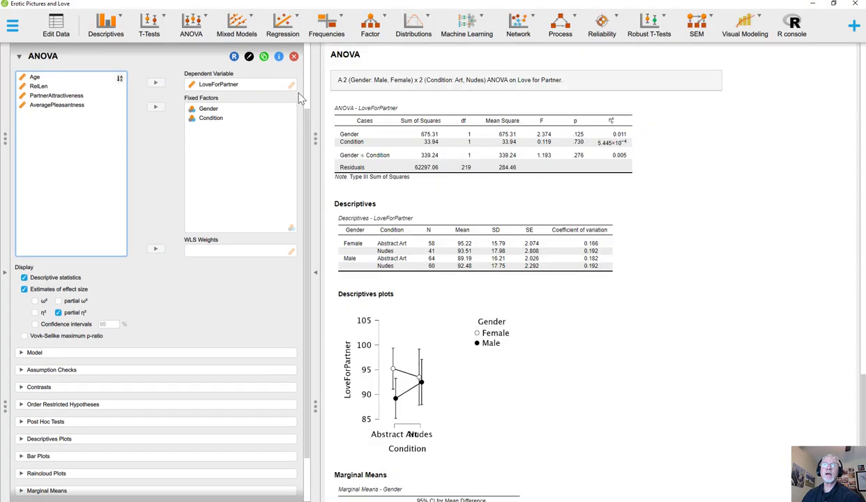
{"action": "left_click", "coordinate": [294, 58]}
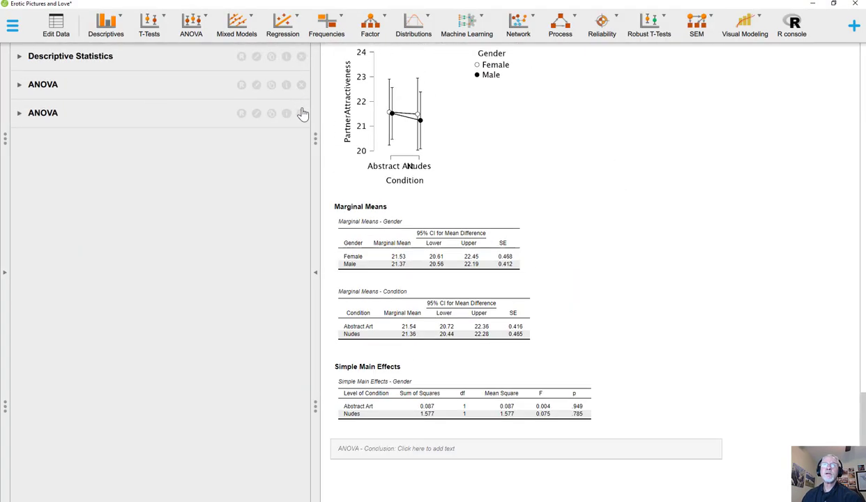
{"action": "left_click", "coordinate": [300, 112]}
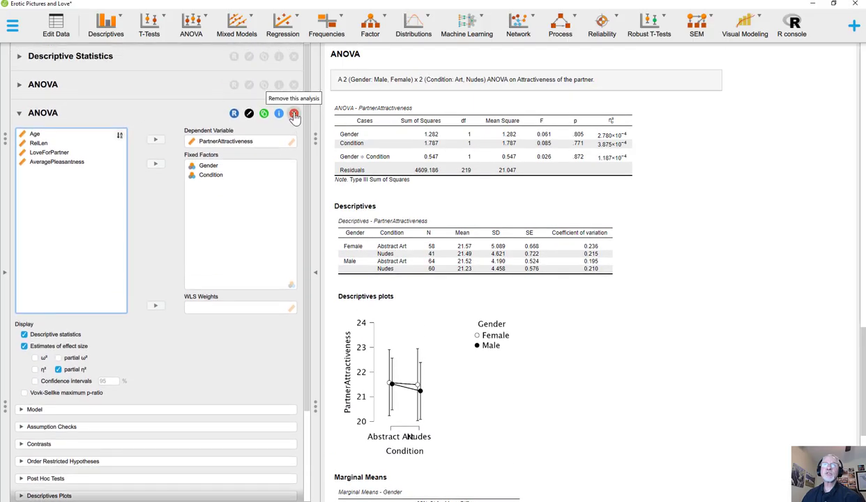
{"action": "left_click", "coordinate": [294, 114]}
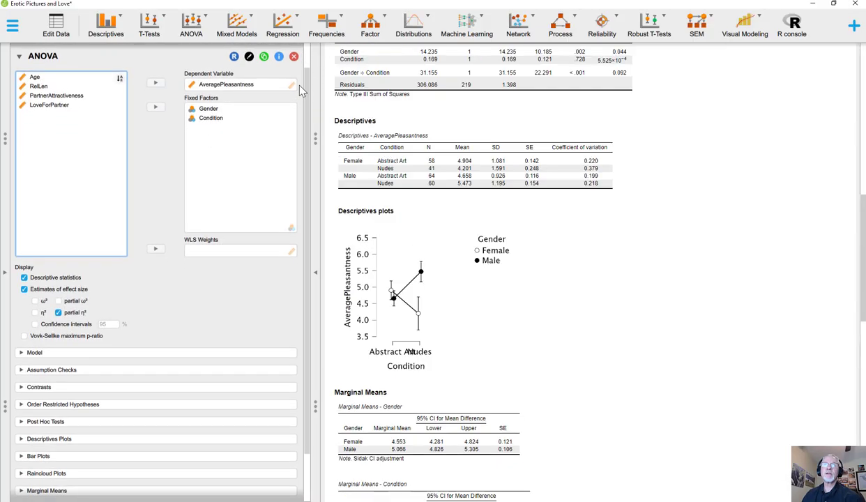
{"action": "left_click", "coordinate": [297, 85]}
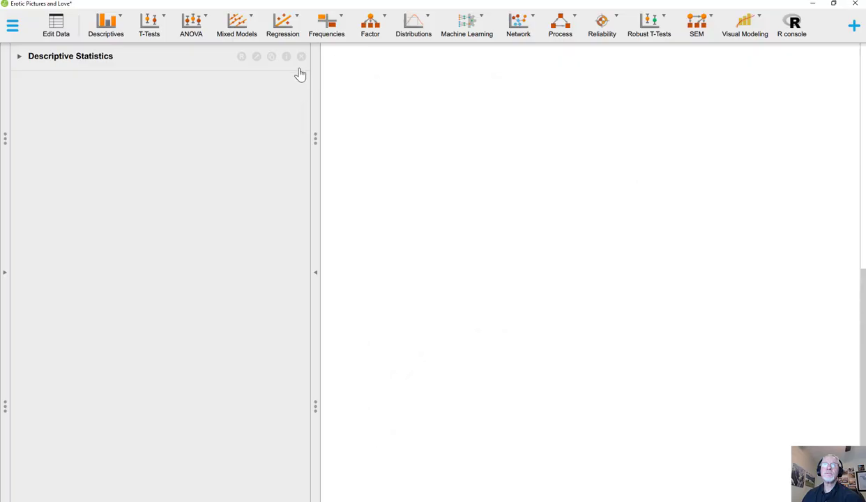
{"action": "left_click", "coordinate": [302, 61]}
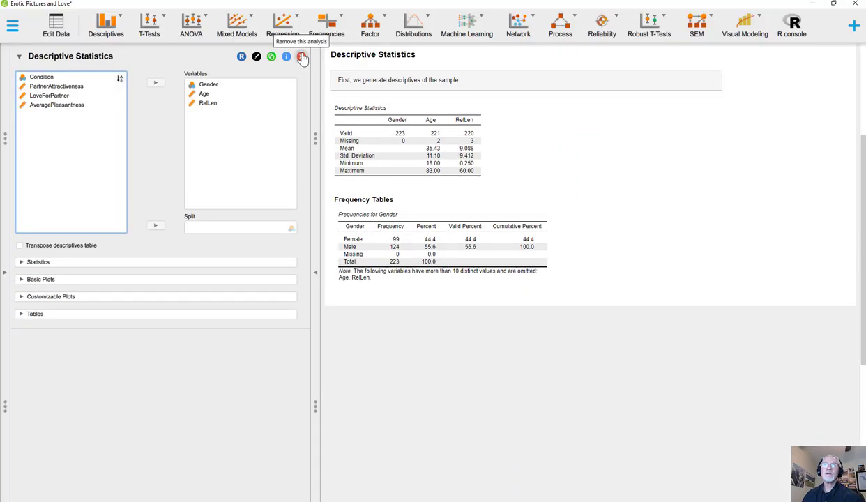
{"action": "left_click", "coordinate": [302, 58]}
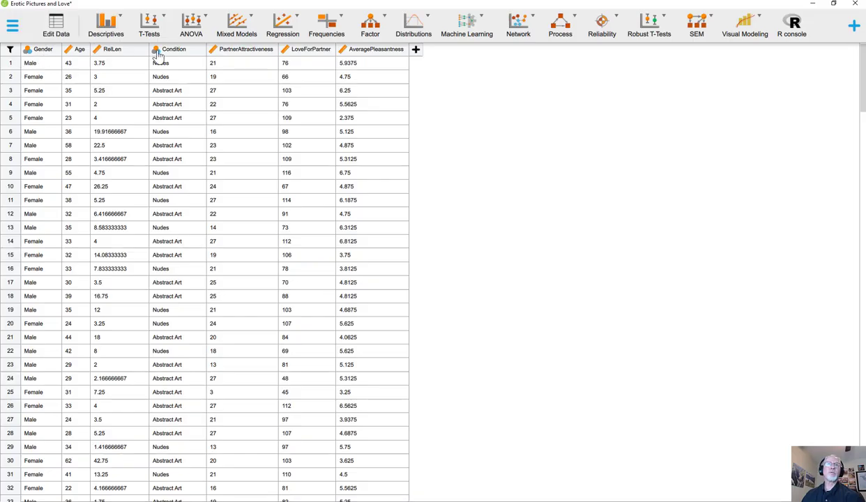
Step: Relabel the Gender levels as "1 Female" and "2 Male" and apply the changes to the variable
{"action": "double_click", "coordinate": [42, 55]}
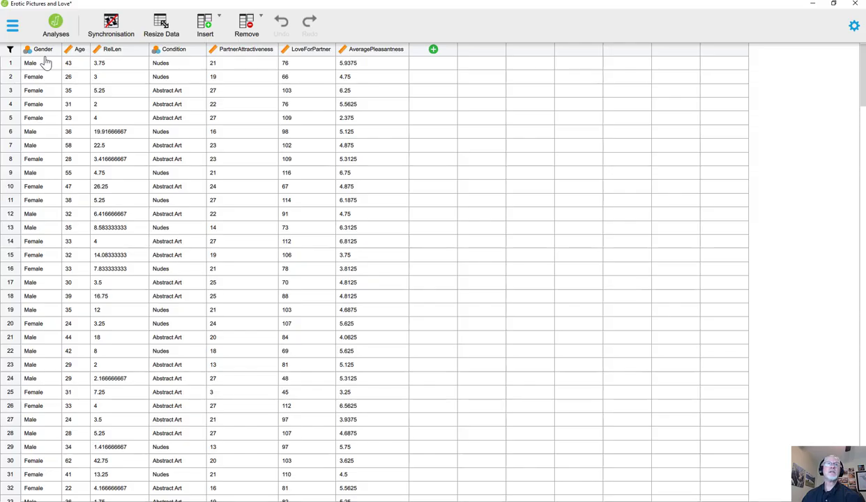
{"action": "double_click", "coordinate": [43, 53]}
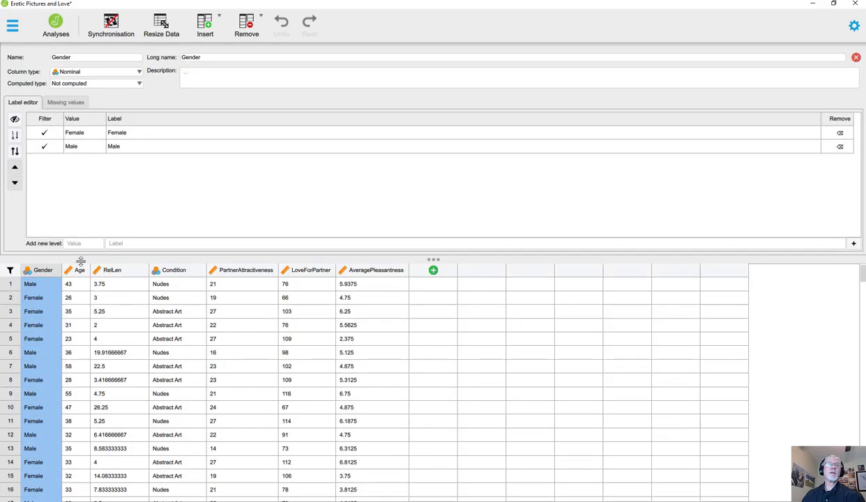
{"action": "double_click", "coordinate": [113, 130]}
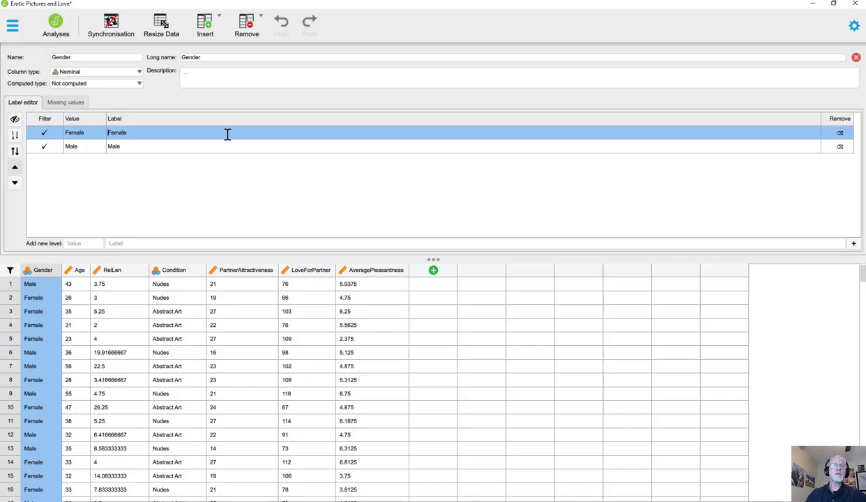
{"action": "type", "text": "1"}
{"action": "left_click", "coordinate": [109, 147]}
{"action": "left_click", "coordinate": [117, 147]}
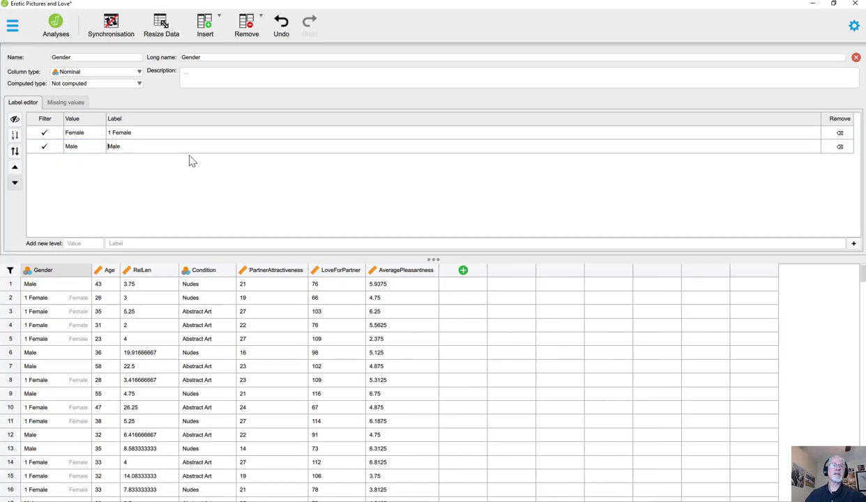
{"action": "type", "text": "2"}
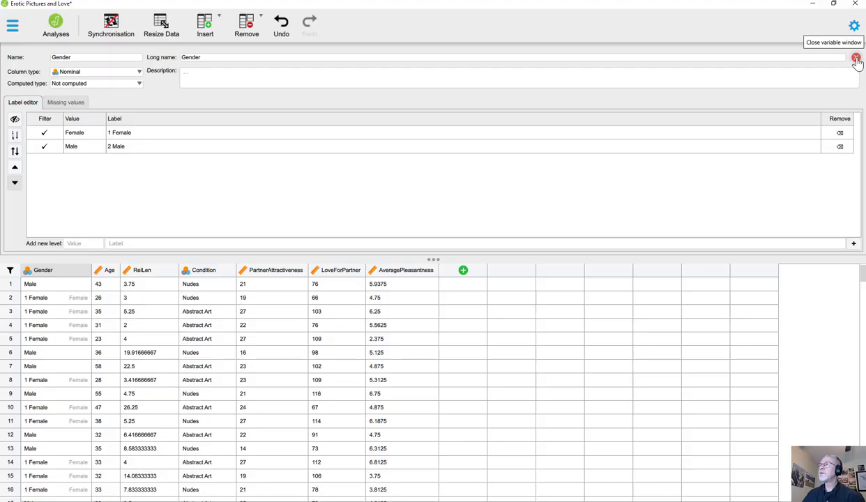
{"action": "left_click", "coordinate": [856, 58]}
{"action": "left_click", "coordinate": [428, 263]}
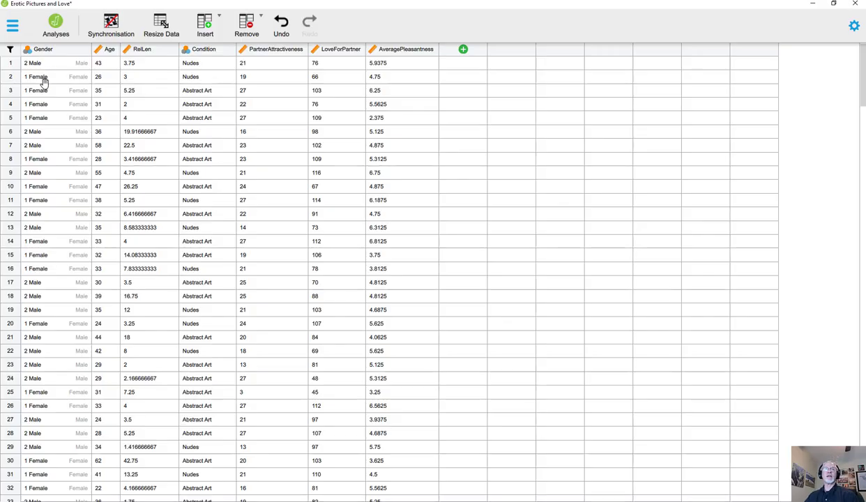
Step: Relabel the Condition levels as "1 Abstract Art" and "2 Nudes" and apply the changes to the variable
{"action": "double_click", "coordinate": [206, 50]}
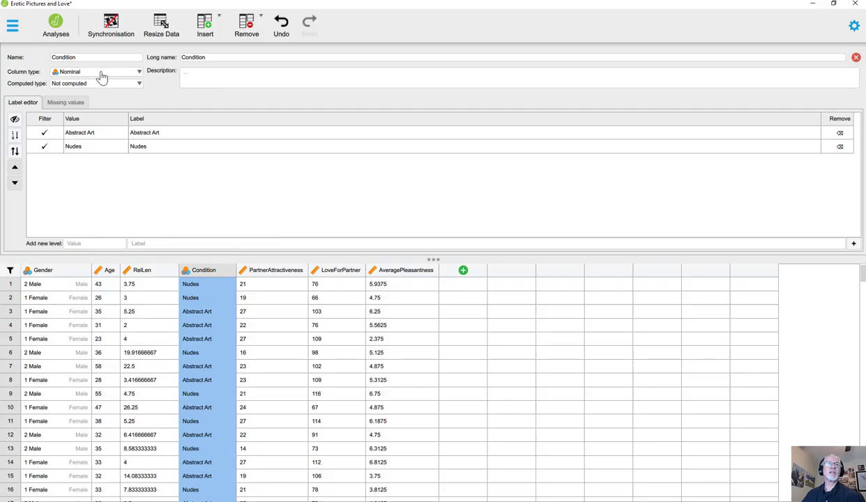
{"action": "left_click", "coordinate": [131, 131]}
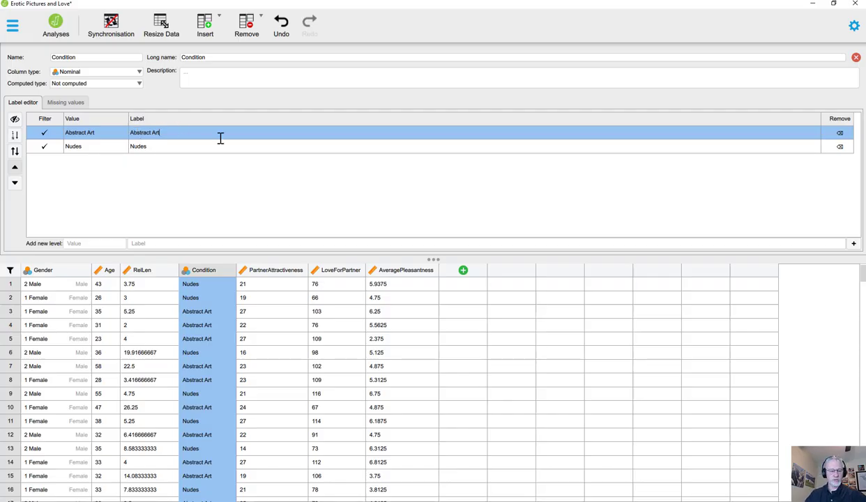
{"action": "type", "text": "1"}
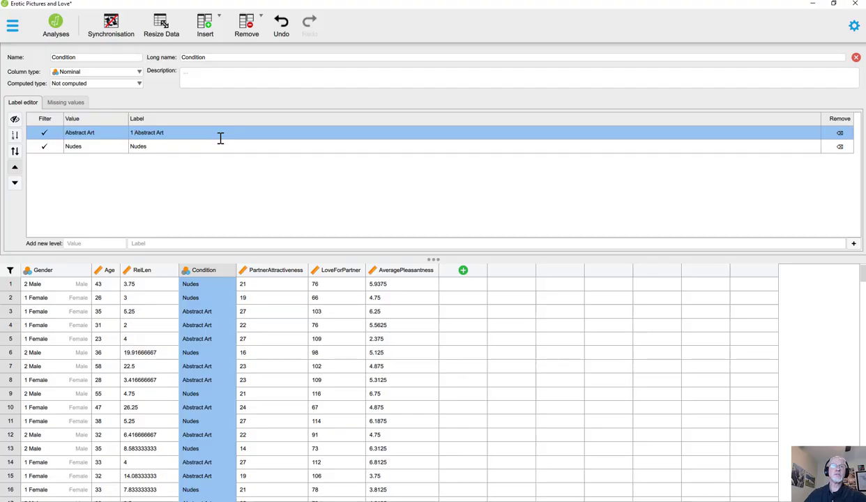
{"action": "left_click", "coordinate": [138, 142]}
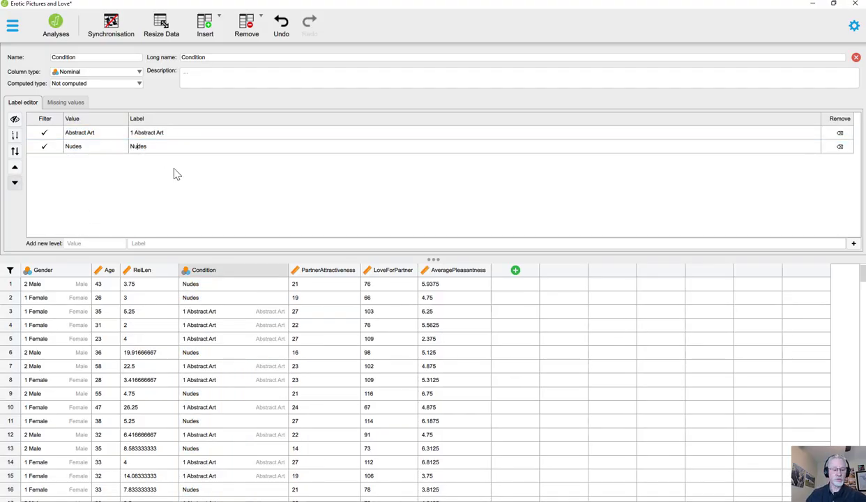
{"action": "key", "text": "Home"}
{"action": "type", "text": "2"}
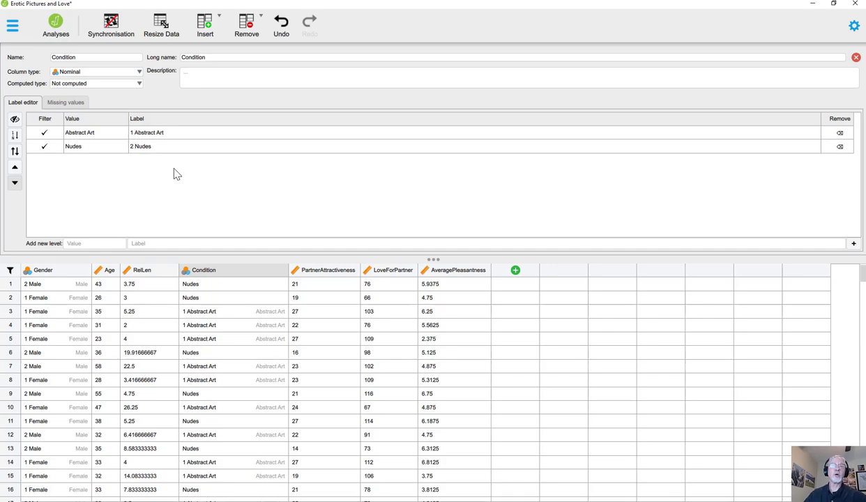
{"action": "left_click", "coordinate": [622, 131]}
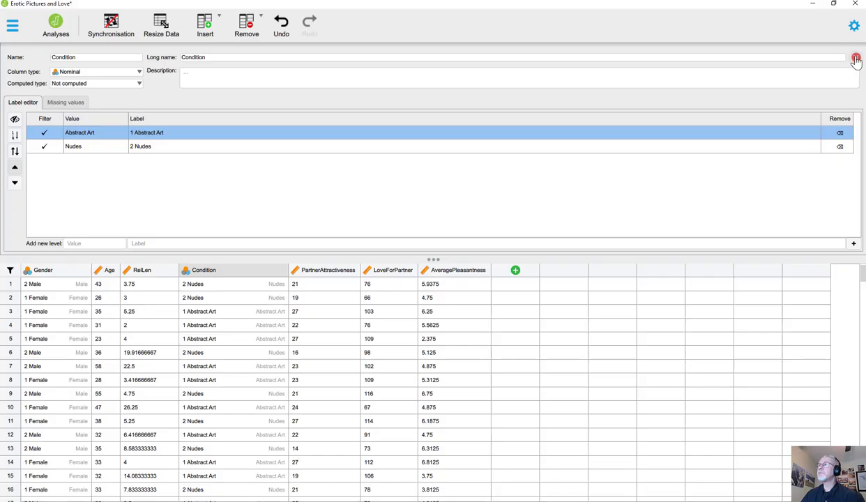
{"action": "left_click", "coordinate": [855, 58]}
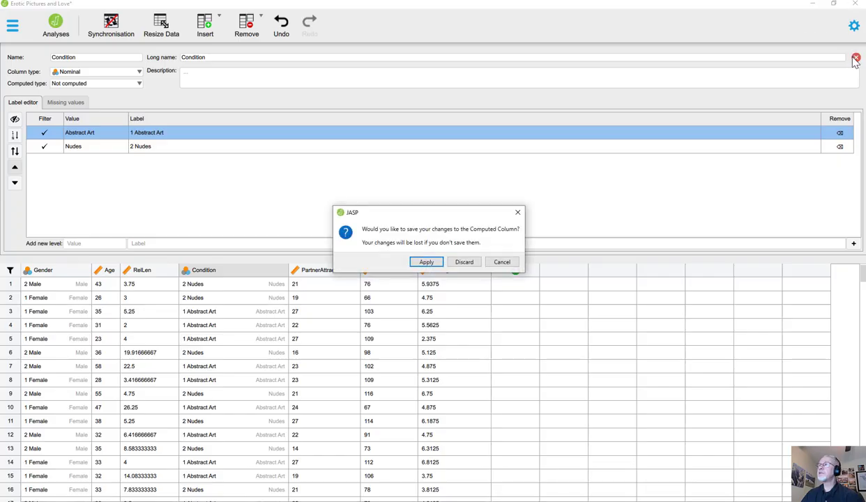
{"action": "left_click", "coordinate": [432, 264]}
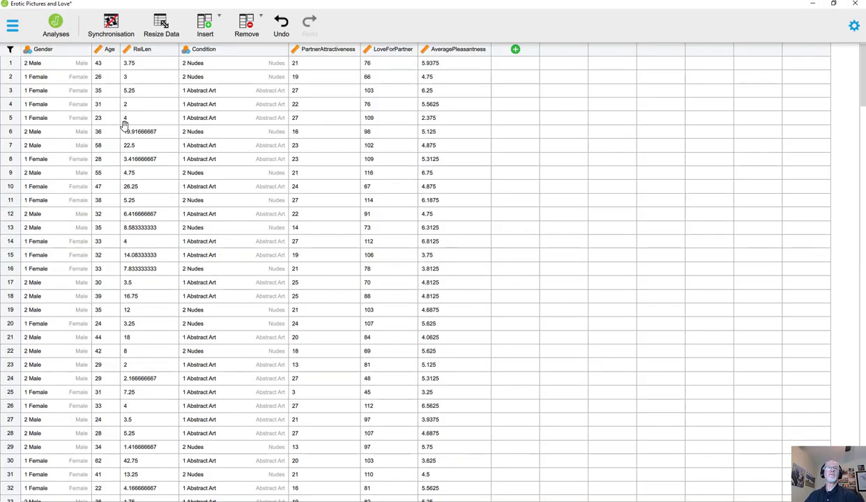
Step: Return to the analyses and create a classical ANOVA with Condition and Gender as fixed factors, in that order
{"action": "left_click", "coordinate": [60, 35]}
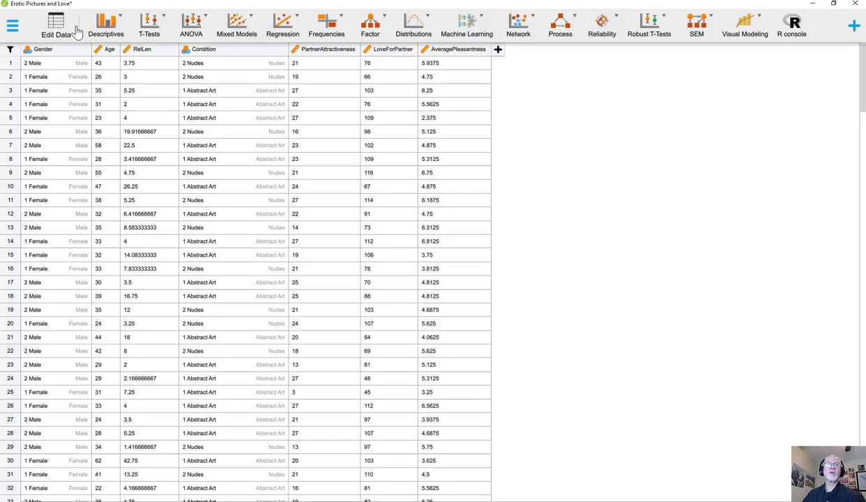
{"action": "left_click", "coordinate": [193, 35]}
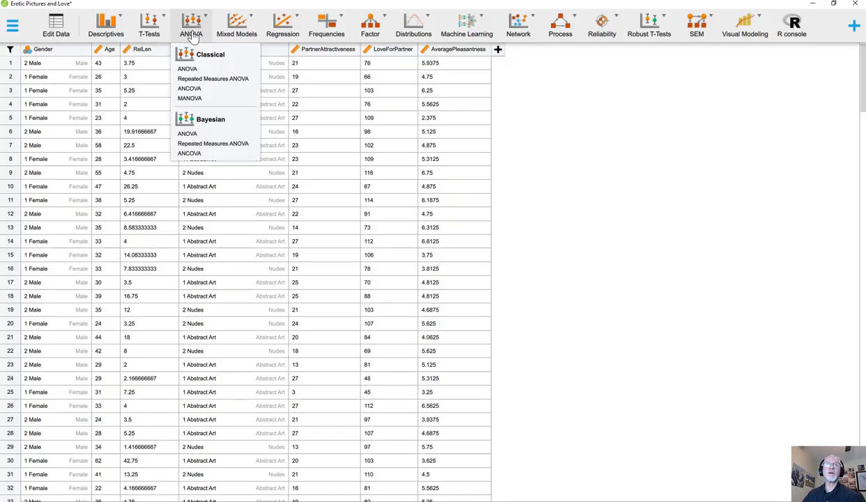
{"action": "left_click", "coordinate": [187, 70]}
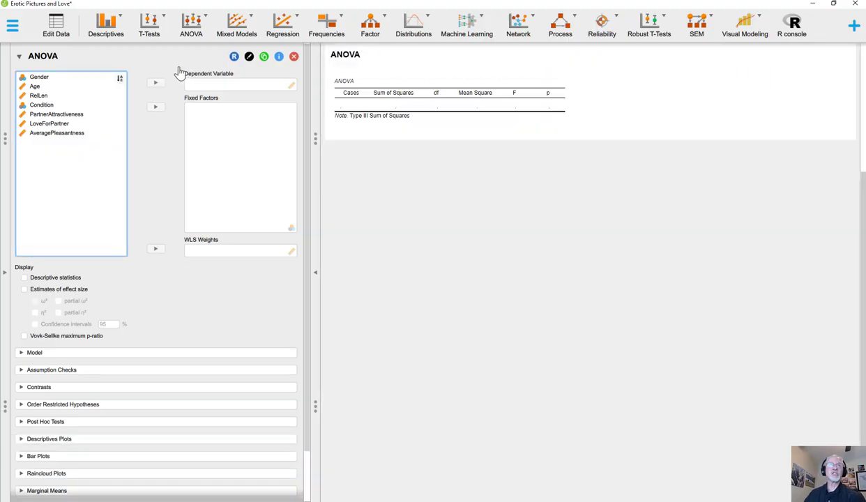
{"action": "left_click", "coordinate": [51, 106]}
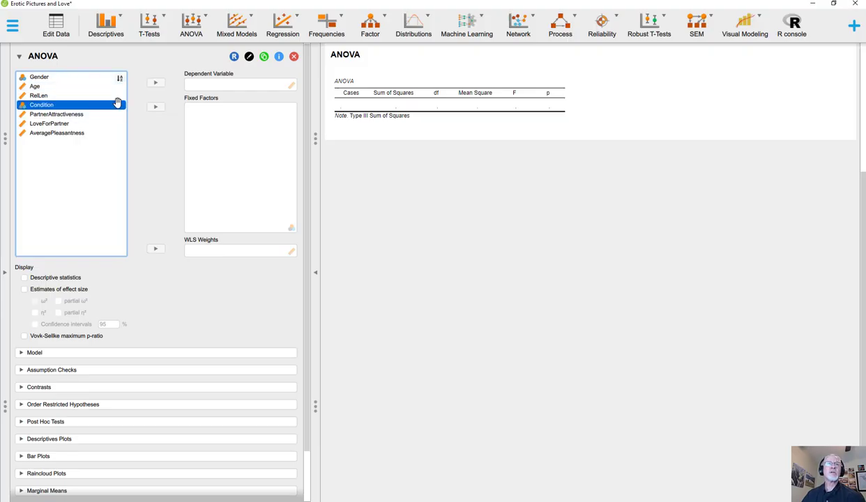
{"action": "left_click", "coordinate": [155, 108]}
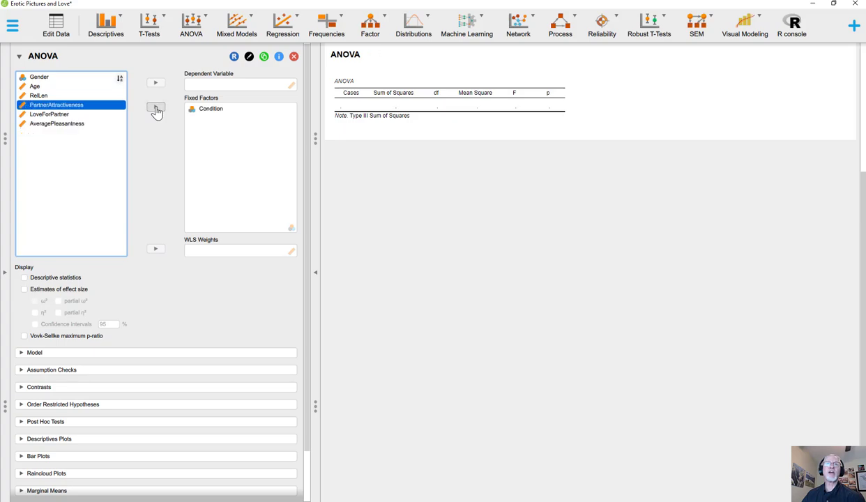
{"action": "left_click", "coordinate": [63, 78]}
{"action": "left_click", "coordinate": [156, 109]}
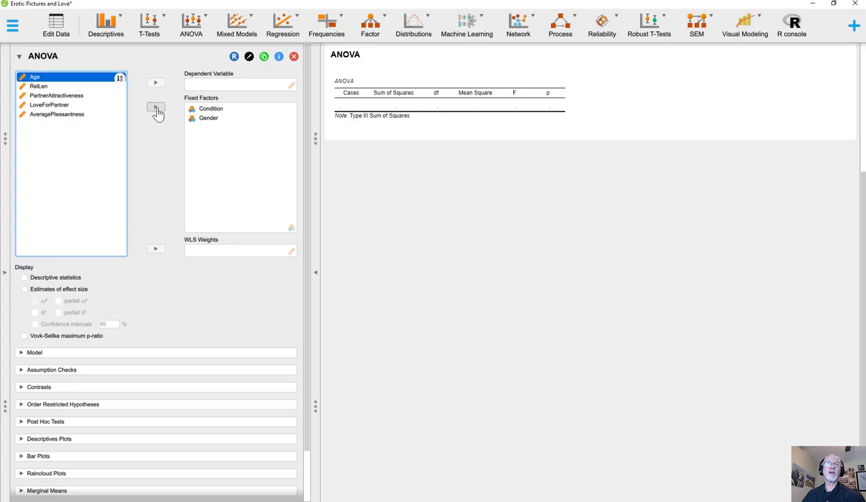
Step: Assign AveragePleasantness as the ANOVA's dependent variable and include descriptive statistics in the output
{"action": "left_click", "coordinate": [62, 116]}
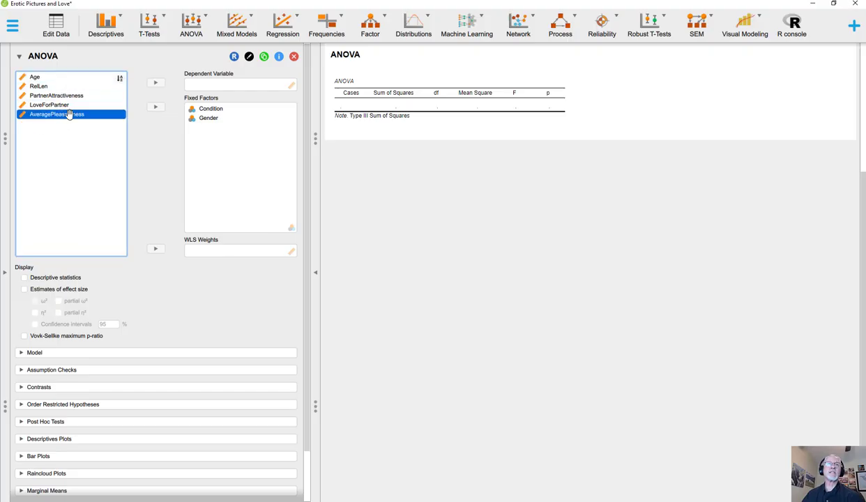
{"action": "left_click", "coordinate": [156, 83]}
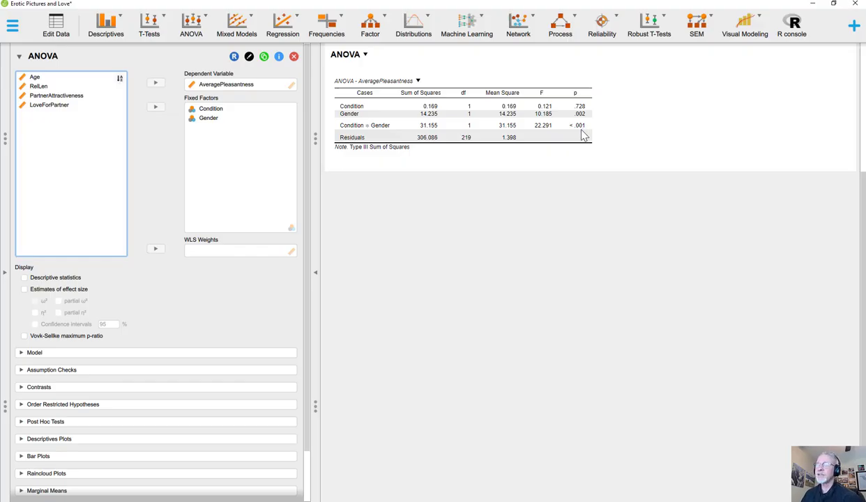
{"action": "left_click", "coordinate": [24, 278]}
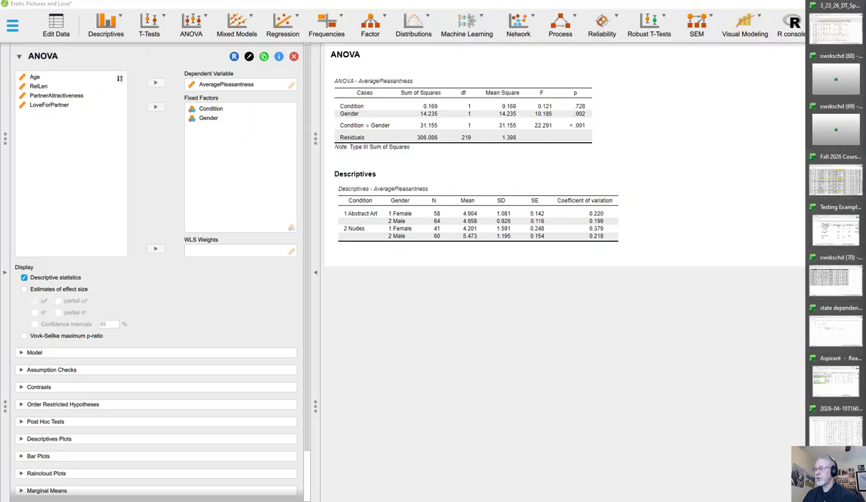
Step: Switch to the Book5 workbook in Excel, place it as a small window beneath the JASP descriptives, and zoom out to show the whole 2x2 grid
{"action": "left_click", "coordinate": [834, 441]}
{"action": "left_click_drag", "start_coordinate": [591, 17], "coordinate": [465, 268]}
{"action": "left_click", "coordinate": [504, 389]}
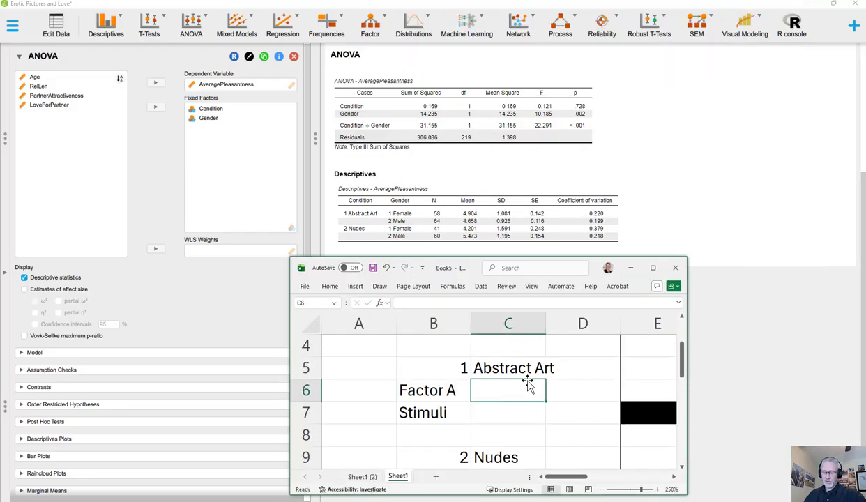
{"action": "key", "text": "Right"}
{"action": "key", "text": "Left"}
{"action": "key", "text": "Left"}
{"action": "key", "text": "Left"}
{"action": "key", "text": "Right"}
{"action": "key", "text": "Right"}
{"action": "key", "text": "Right"}
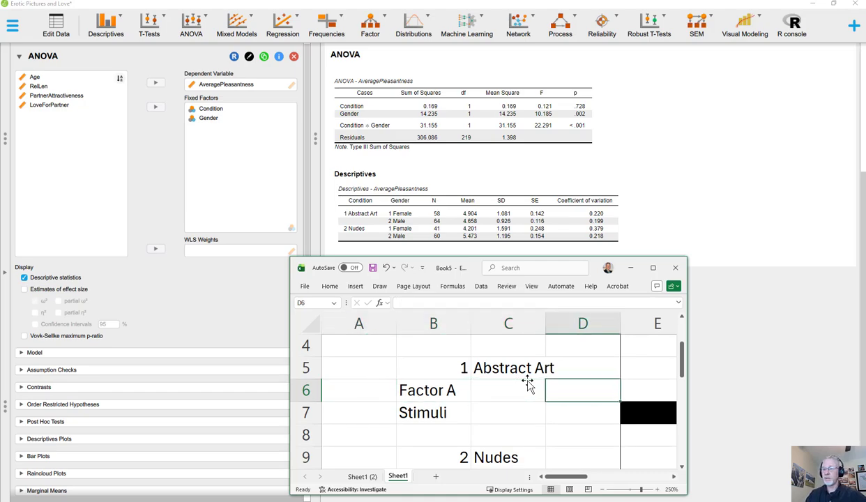
{"action": "left_click", "coordinate": [625, 493]}
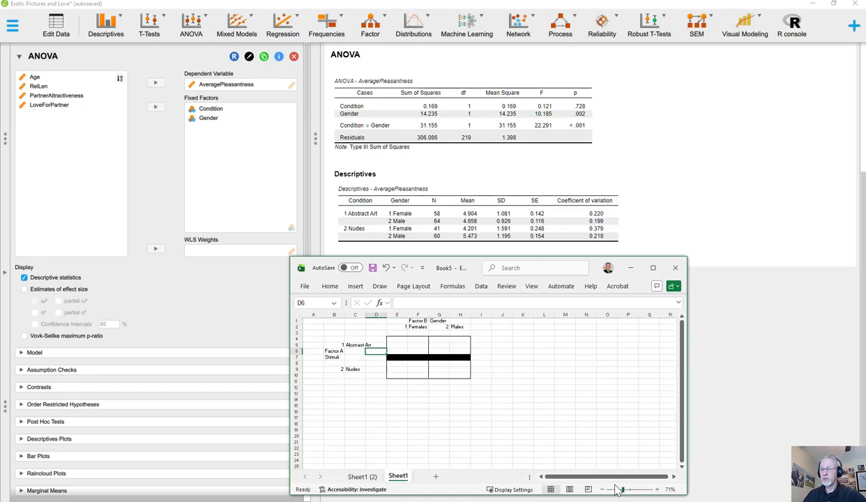
Step: Enter the Abstract Art mean for females, 4.904, in cell E5 of the 2x2 grid
{"action": "left_click", "coordinate": [415, 332]}
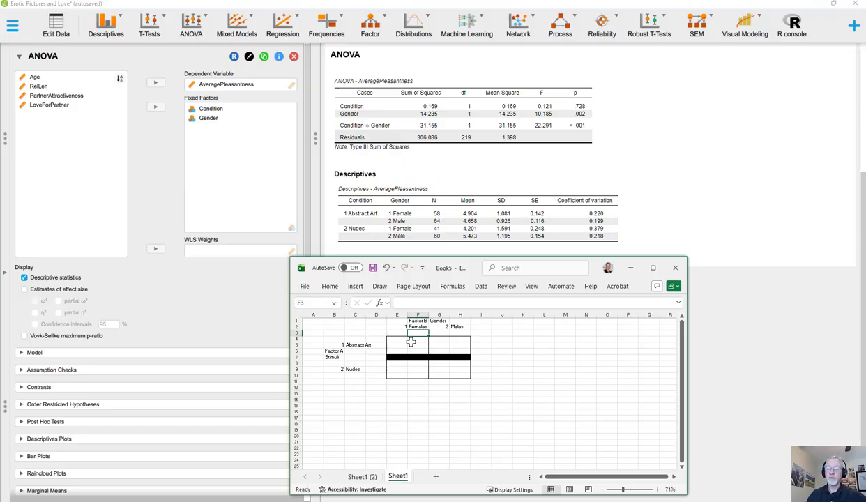
{"action": "key", "text": "Down"}
{"action": "key", "text": "Down"}
{"action": "key", "text": "Left"}
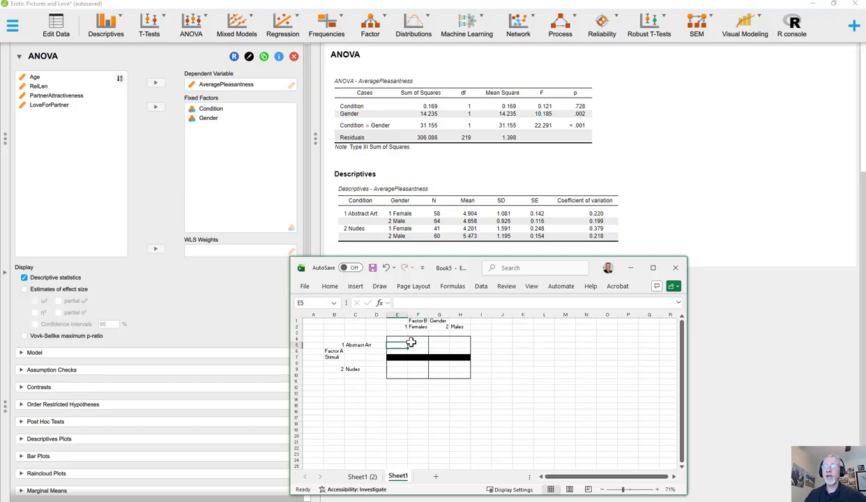
{"action": "type", "text": "4"}
{"action": "key", "text": "Return"}
{"action": "type", "text": "."}
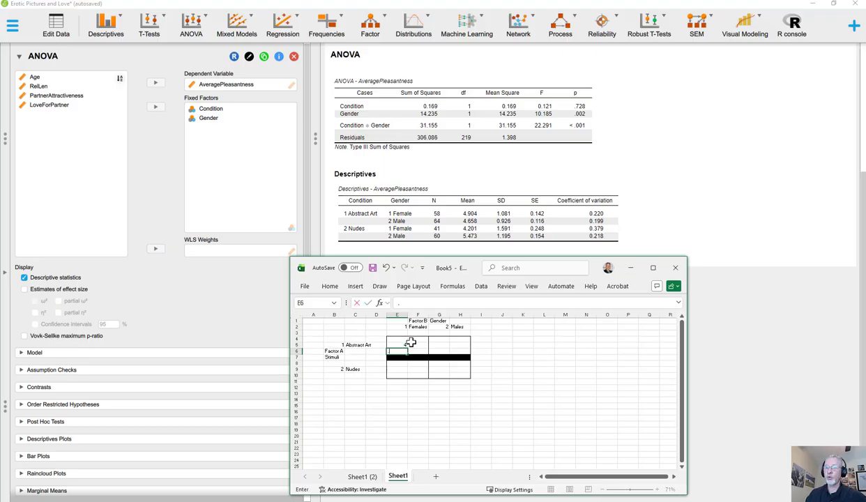
{"action": "key", "text": "Escape"}
{"action": "key", "text": "Up"}
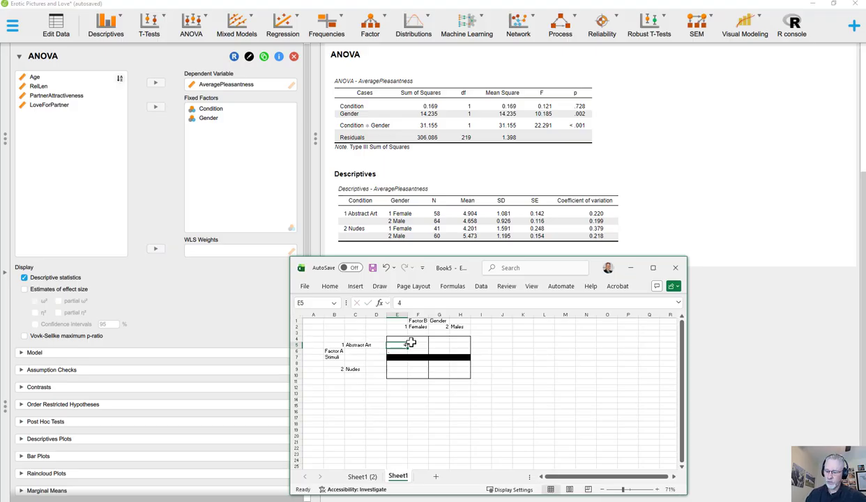
{"action": "type", "text": "4.9"}
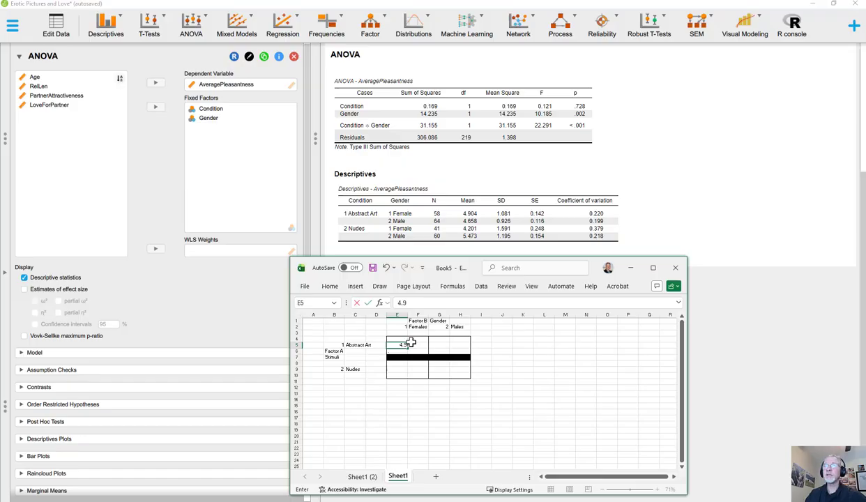
{"action": "type", "text": "04"}
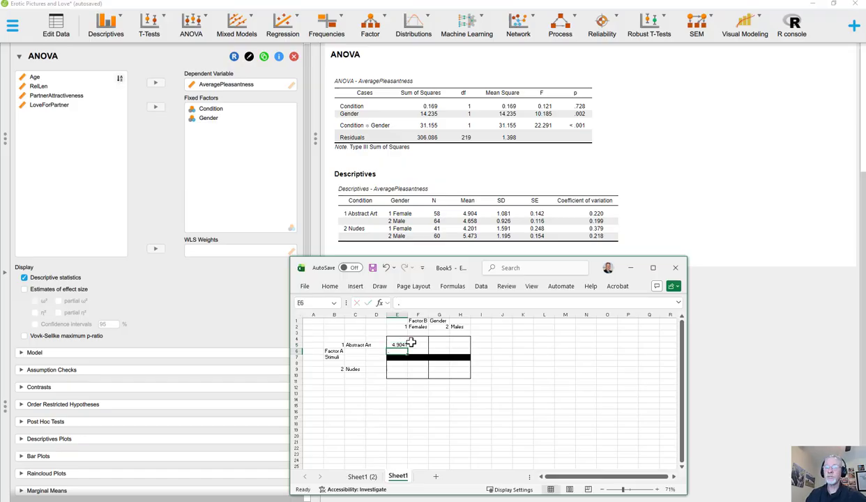
{"action": "key", "text": "ctrl+Return"}
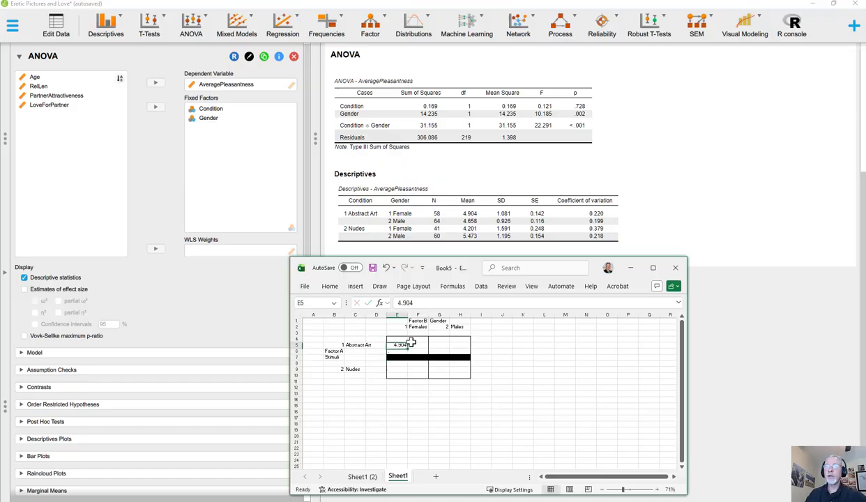
Step: Enter the Abstract Art mean for males, 4.658, in cell G5
{"action": "key", "text": "Right"}
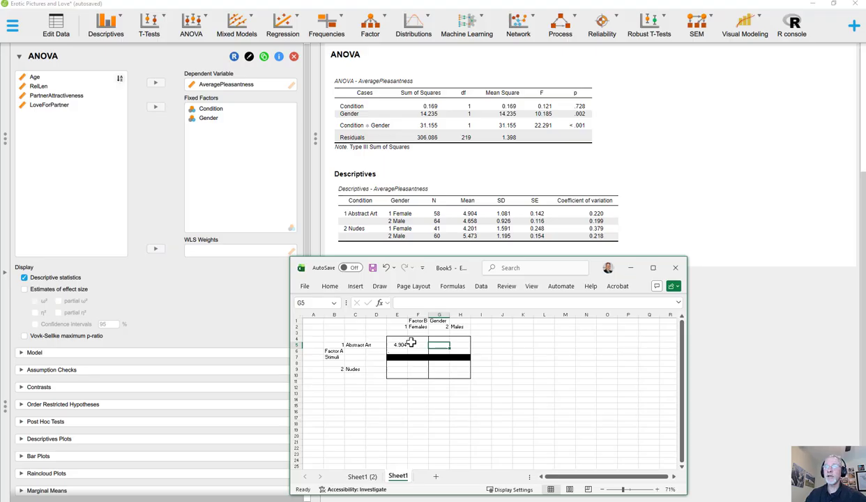
{"action": "type", "text": "4.658"}
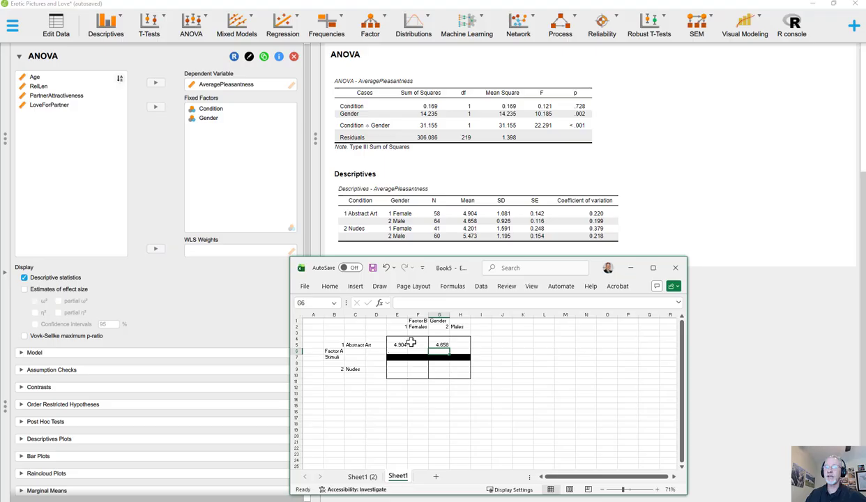
{"action": "key", "text": "Up"}
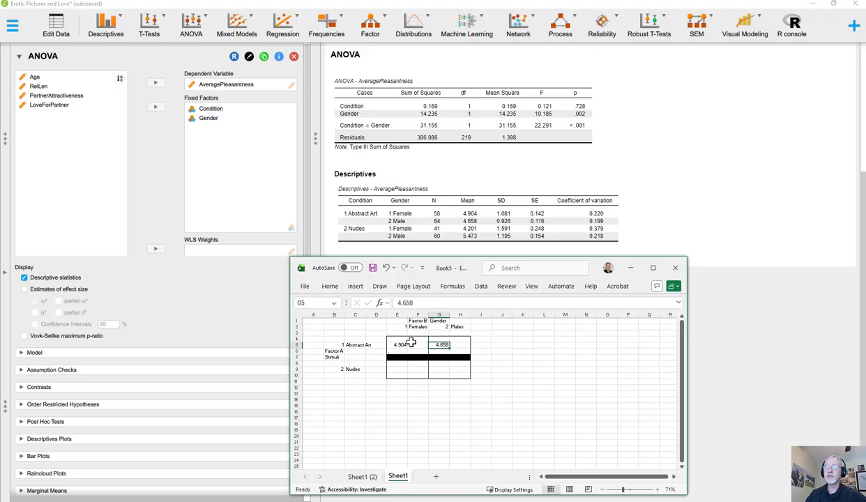
Step: Fill in the Nudes row with 4.201 for females in E9 and 5.473 for males in G9
{"action": "key", "text": "Down"}
{"action": "key", "text": "Down"}
{"action": "key", "text": "Down"}
{"action": "key", "text": "Down"}
{"action": "key", "text": "Left"}
{"action": "key", "text": "Left"}
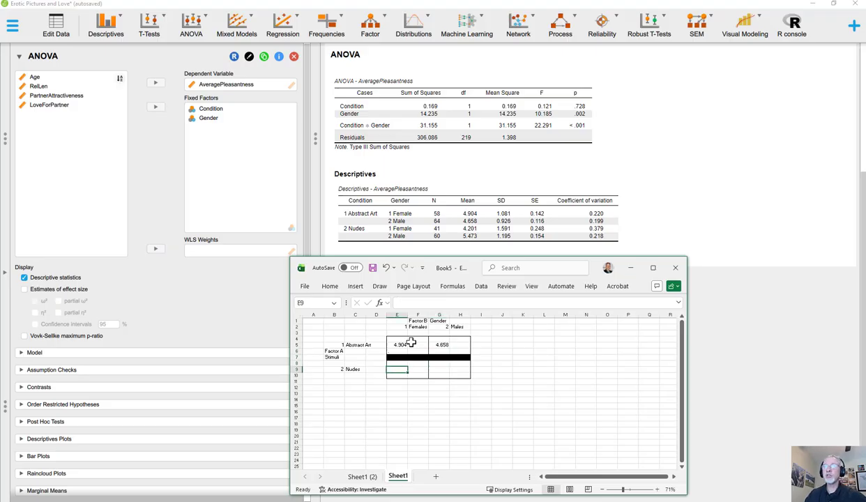
{"action": "type", "text": "4.20"}
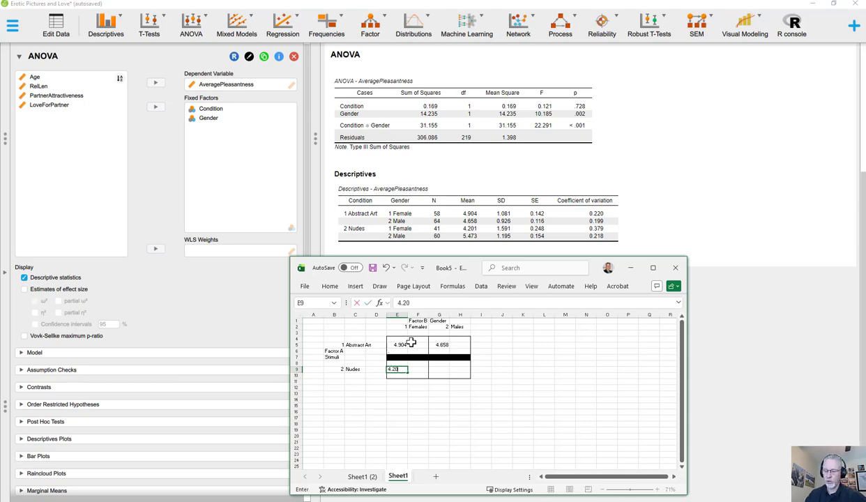
{"action": "type", "text": "1"}
{"action": "key", "text": "Tab"}
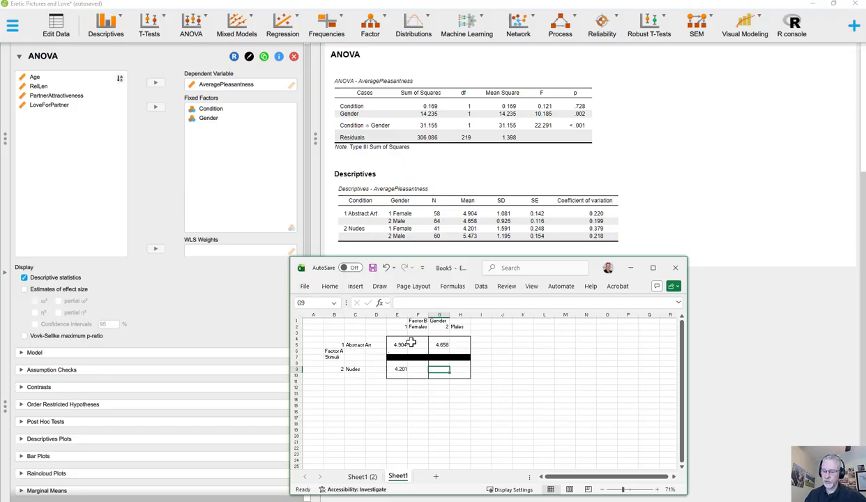
{"action": "type", "text": "5.4"}
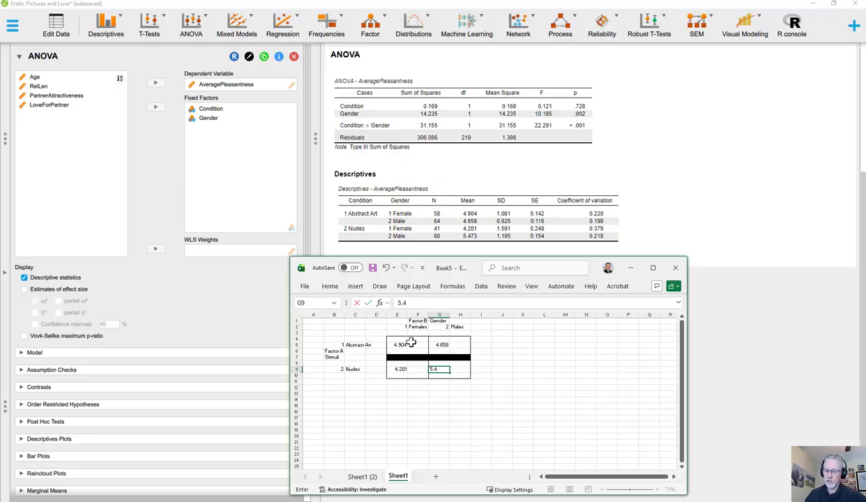
{"action": "key", "text": "Up"}
{"action": "key", "text": "Up"}
{"action": "key", "text": "Up"}
{"action": "key", "text": "Up"}
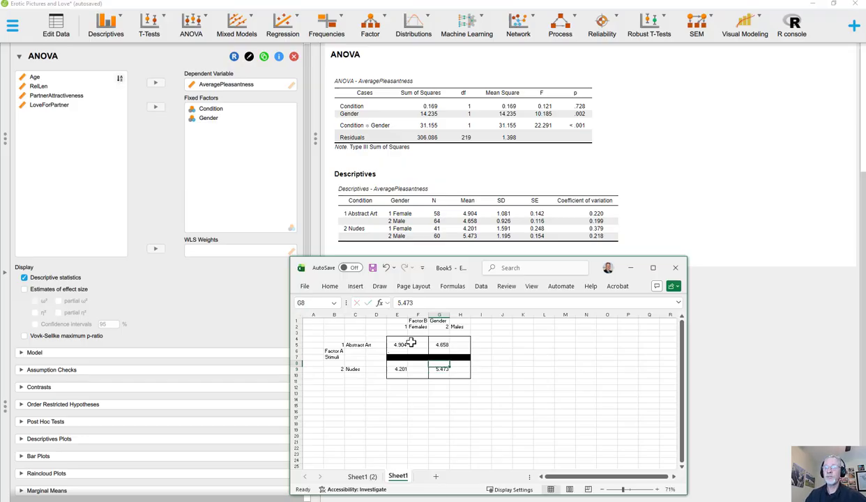
Step: Select cell J5 beside the Abstract Art row, maximize the workbook window and enlarge the grid
{"action": "key", "text": "Left"}
{"action": "key", "text": "Left"}
{"action": "key", "text": "Right"}
{"action": "key", "text": "Right"}
{"action": "key", "text": "Right"}
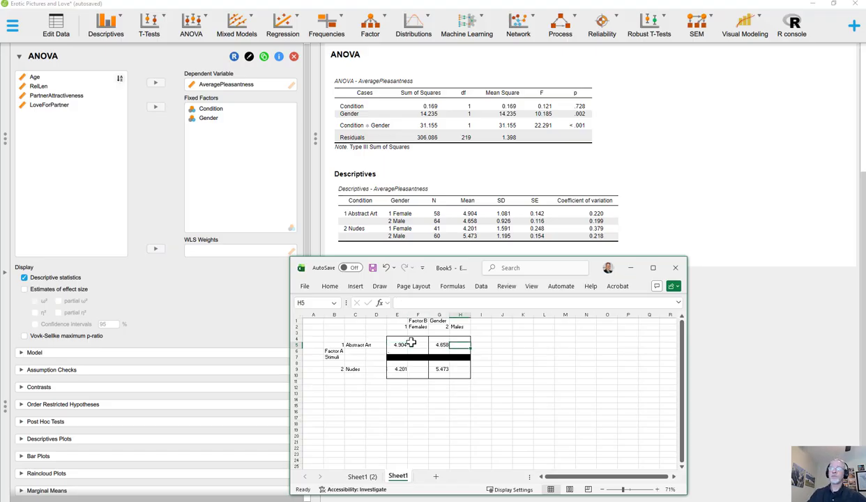
{"action": "key", "text": "Right"}
{"action": "key", "text": "Right"}
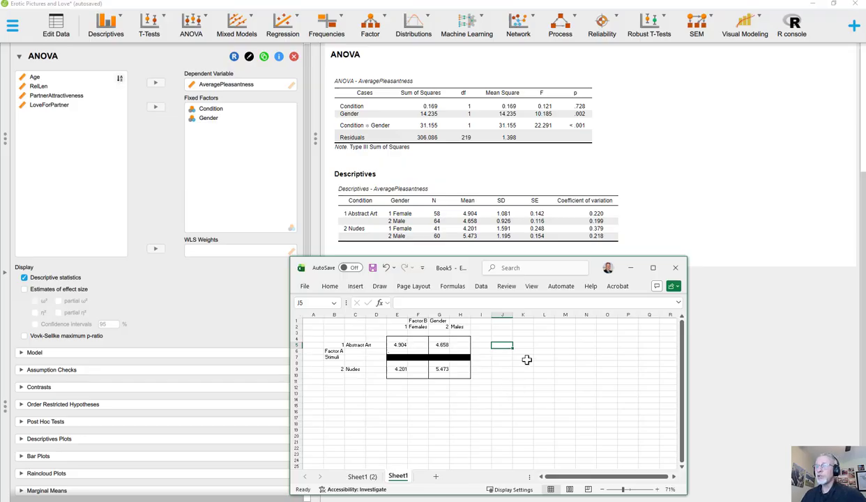
{"action": "left_click", "coordinate": [654, 268]}
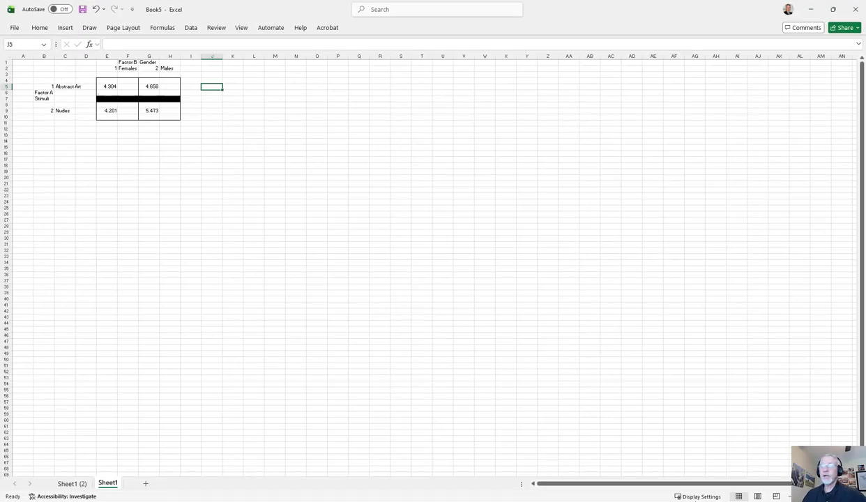
{"action": "scroll", "coordinate": [452, 76], "scroll_direction": "up", "scroll_amount": 5}
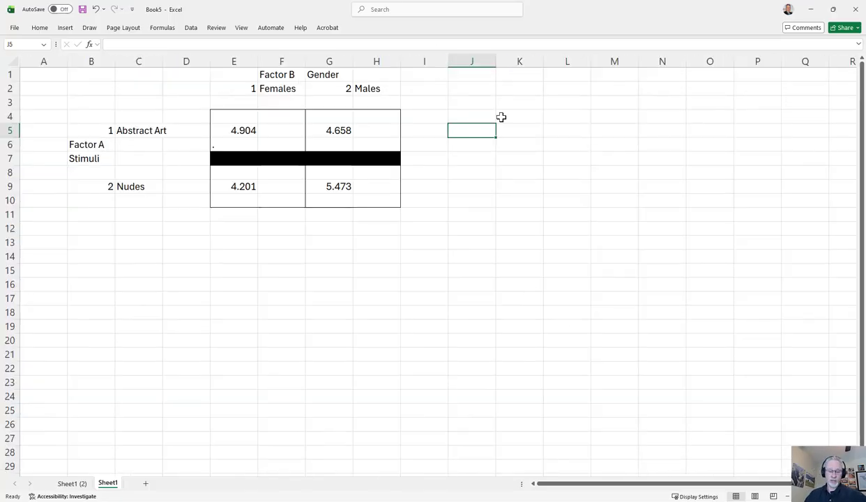
Step: Calculate the Abstract Art marginal mean in J5 with an AVERAGE formula over E5:G5
{"action": "type", "text": "="}
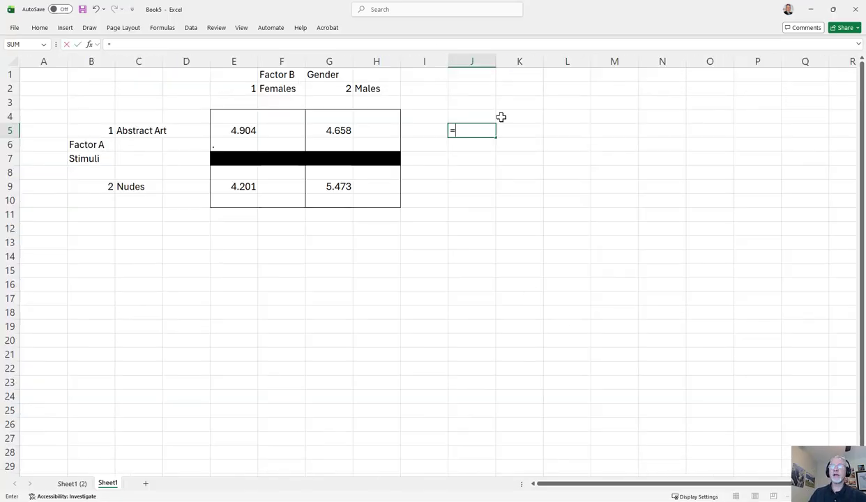
{"action": "type", "text": "a"}
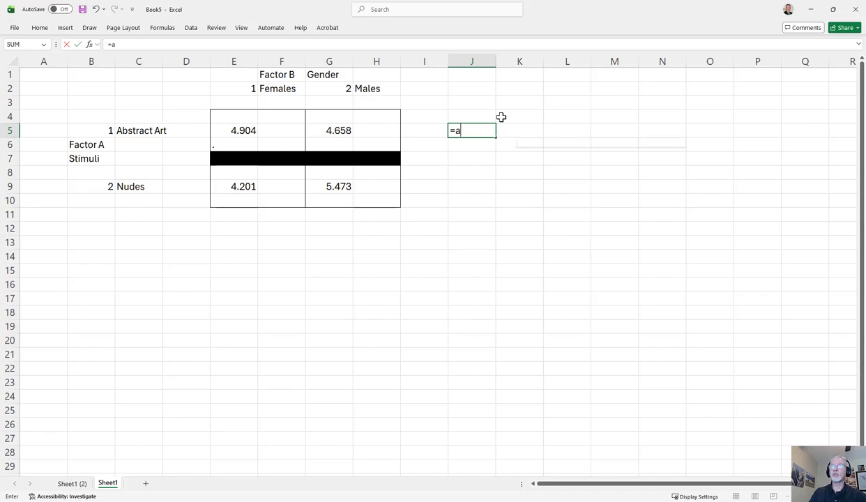
{"action": "type", "text": "verage("}
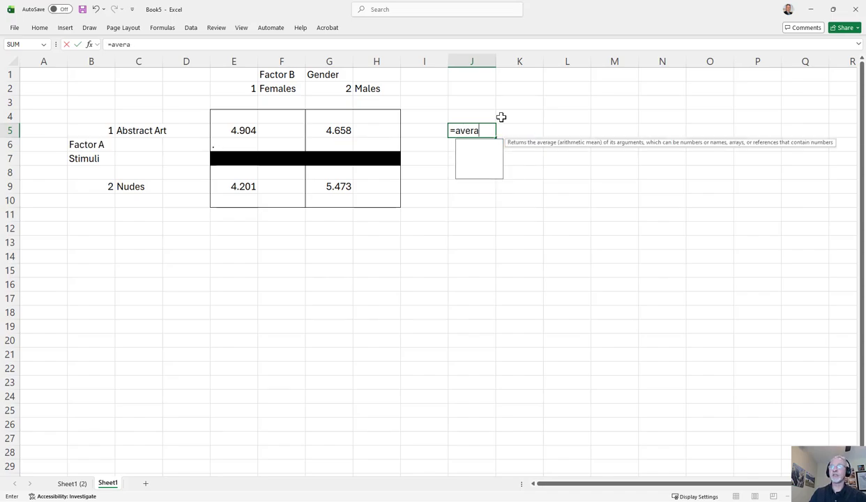
{"action": "key", "text": "Left"}
{"action": "key", "text": "Left"}
{"action": "key", "text": "Left"}
{"action": "key", "text": "Left"}
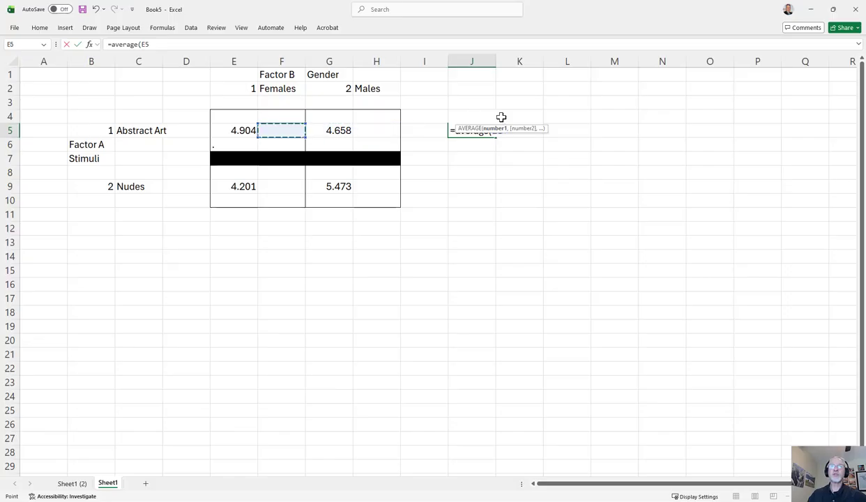
{"action": "key", "text": "Left"}
{"action": "key", "text": "shift+Right"}
{"action": "key", "text": "shift+Right"}
{"action": "key", "text": "ctrl+Return"}
Step: Calculate the Nudes marginal mean in J9 with an AVERAGE formula over E9:G9
{"action": "key", "text": "Down"}
{"action": "key", "text": "Down"}
{"action": "key", "text": "Down"}
{"action": "key", "text": "Down"}
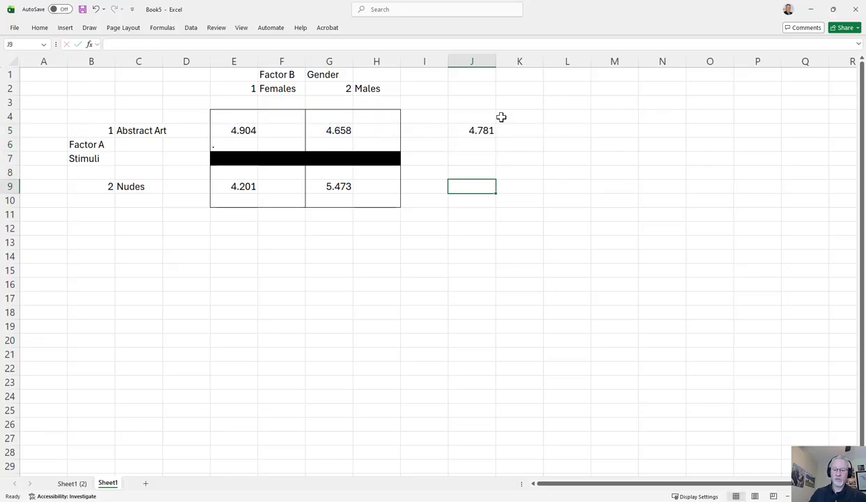
{"action": "type", "text": "=average"}
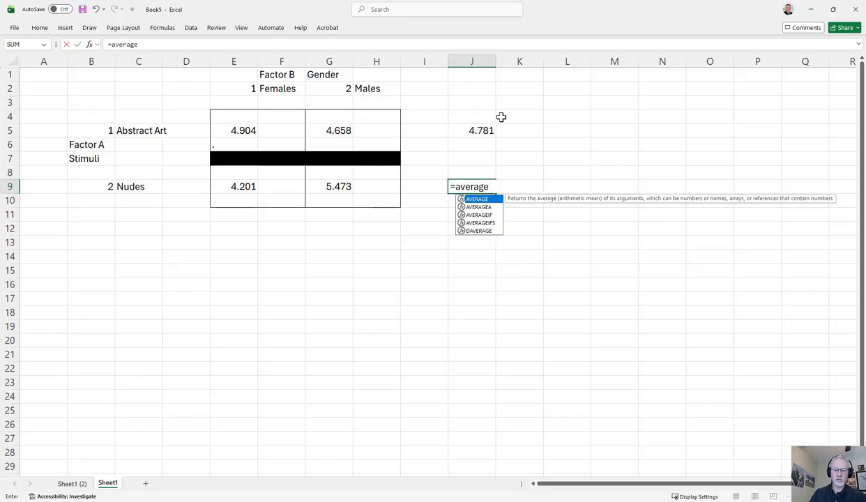
{"action": "type", "text": "9("}
{"action": "key", "text": "Left"}
{"action": "key", "text": "Left"}
{"action": "key", "text": "Left"}
{"action": "key", "text": "Left"}
{"action": "key", "text": "Left"}
{"action": "key", "text": "shift+Right"}
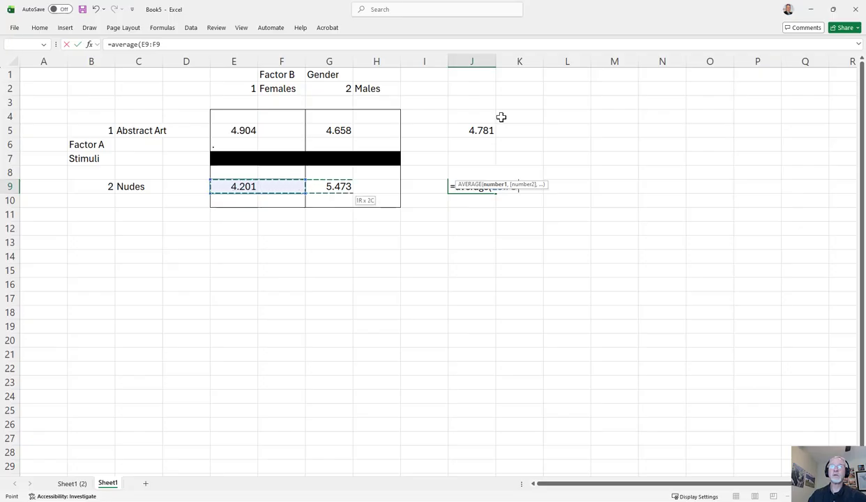
{"action": "key", "text": "shift+Right"}
{"action": "key", "text": "Return"}
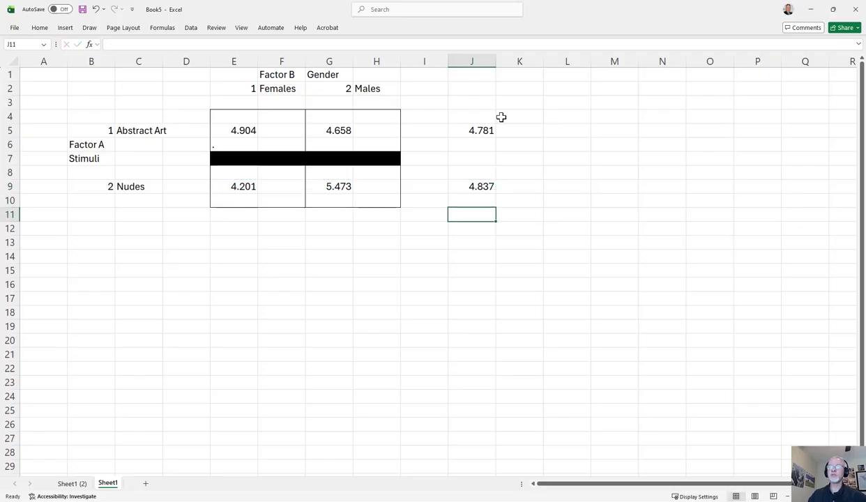
Step: Compare the two stimulus marginal means in J5 and J9
{"action": "key", "text": "Up"}
{"action": "key", "text": "Up"}
{"action": "key", "text": "Up"}
{"action": "key", "text": "Up"}
{"action": "key", "text": "Up"}
{"action": "key", "text": "Down"}
{"action": "key", "text": "Down"}
{"action": "key", "text": "Down"}
{"action": "key", "text": "Down"}
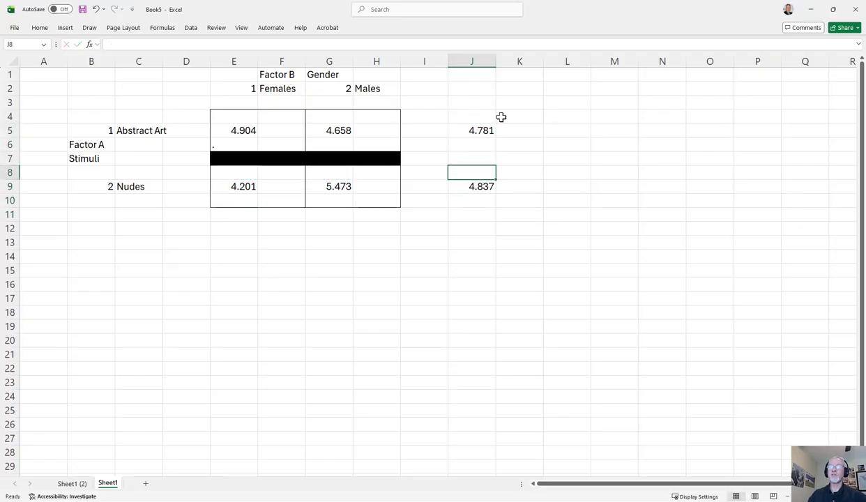
{"action": "key", "text": "Up"}
{"action": "key", "text": "Up"}
Step: Calculate the Females marginal mean in E12 with an AVERAGE formula over E5:E9
{"action": "key", "text": "Down"}
{"action": "key", "text": "Down"}
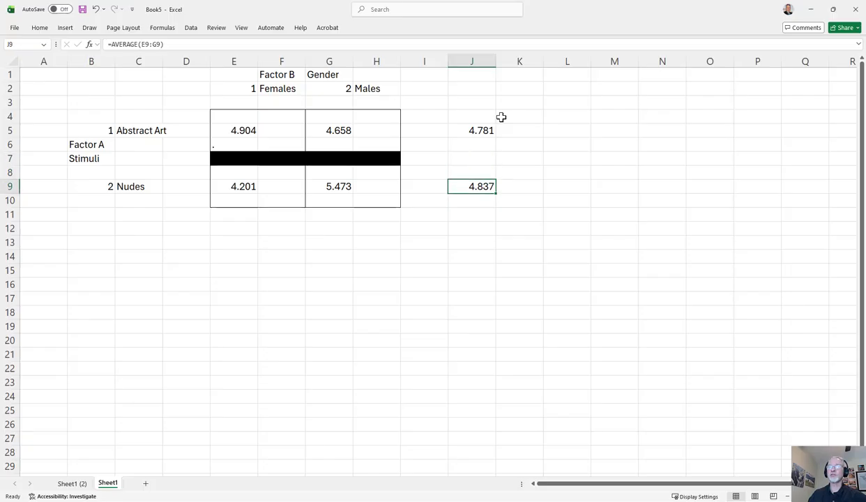
{"action": "key", "text": "Down"}
{"action": "key", "text": "Down"}
{"action": "key", "text": "Down"}
{"action": "key", "text": "Left"}
{"action": "key", "text": "Left"}
{"action": "key", "text": "Left"}
{"action": "key", "text": "Left"}
{"action": "key", "text": "Left"}
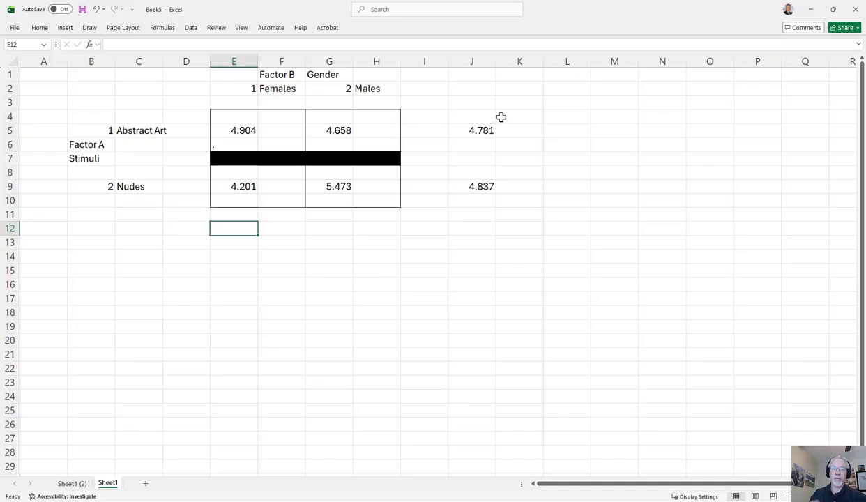
{"action": "type", "text": "=ave"}
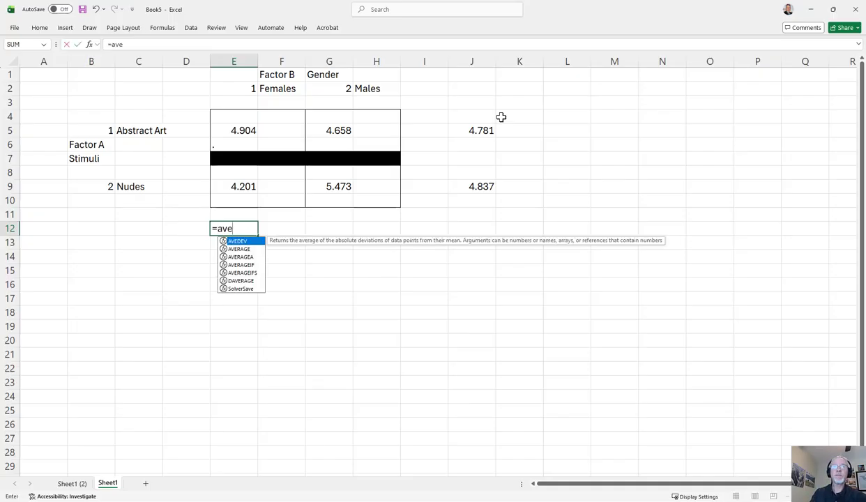
{"action": "type", "text": "rage("}
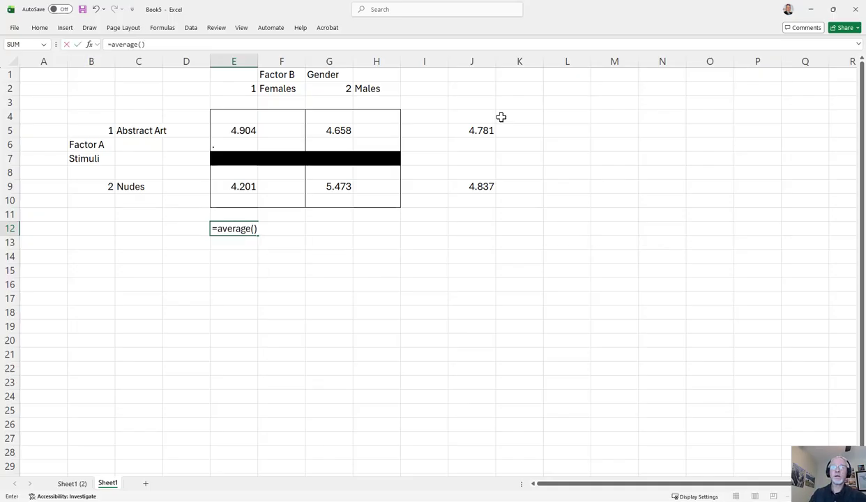
{"action": "key", "text": "Up"}
{"action": "key", "text": "Up"}
Step: Calculate the Males marginal mean in G12 with an AVERAGE formula over G5:G9
{"action": "key", "text": "Up"}
{"action": "key", "text": "shift+Up"}
{"action": "key", "text": "shift+Up"}
{"action": "key", "text": "shift+Up"}
{"action": "key", "text": "shift+Up"}
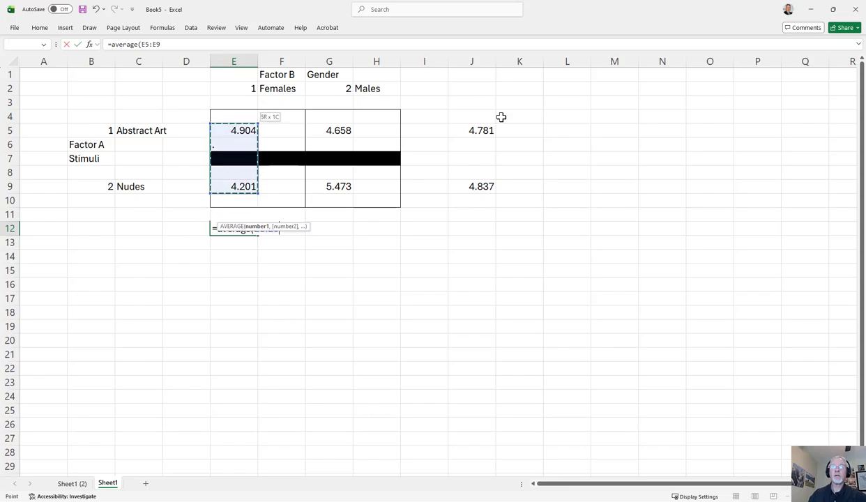
{"action": "key", "text": "Return"}
{"action": "key", "text": "Up"}
{"action": "key", "text": "Right"}
{"action": "key", "text": "Right"}
{"action": "key", "text": "Right"}
{"action": "key", "text": "Left"}
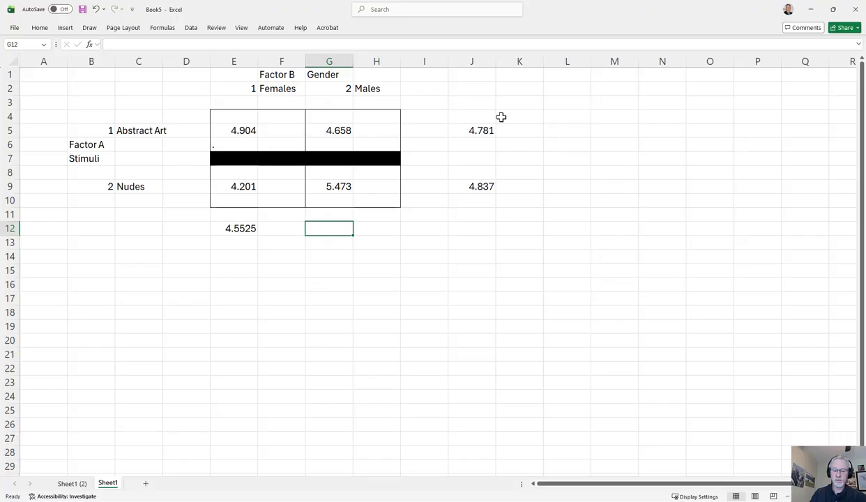
{"action": "type", "text": "=average"}
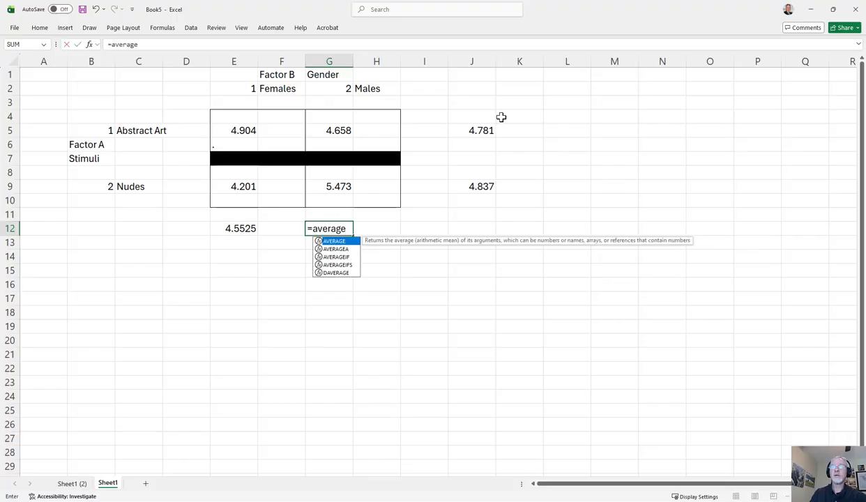
{"action": "type", "text": "*("}
{"action": "key", "text": "BackSpace"}
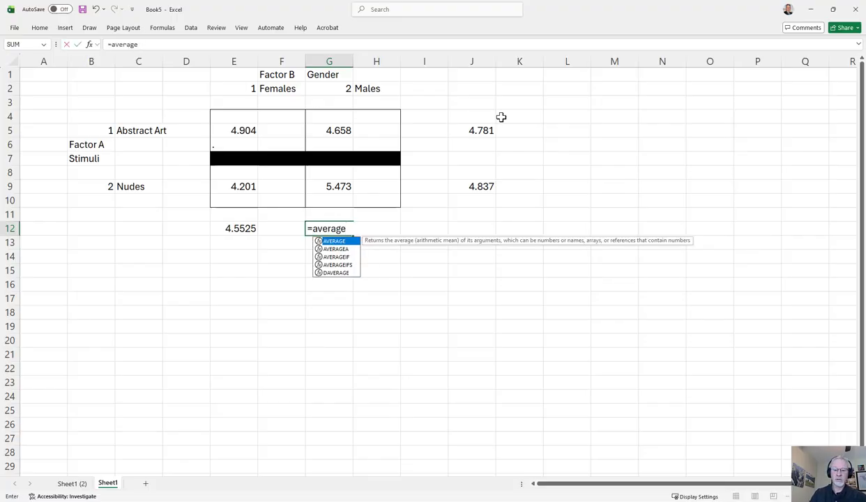
{"action": "type", "text": "("}
{"action": "key", "text": "Up"}
{"action": "key", "text": "Up"}
{"action": "key", "text": "Up"}
{"action": "key", "text": "shift+Up"}
{"action": "key", "text": "shift+Up"}
{"action": "key", "text": "shift+Up"}
{"action": "key", "text": "shift+Up"}
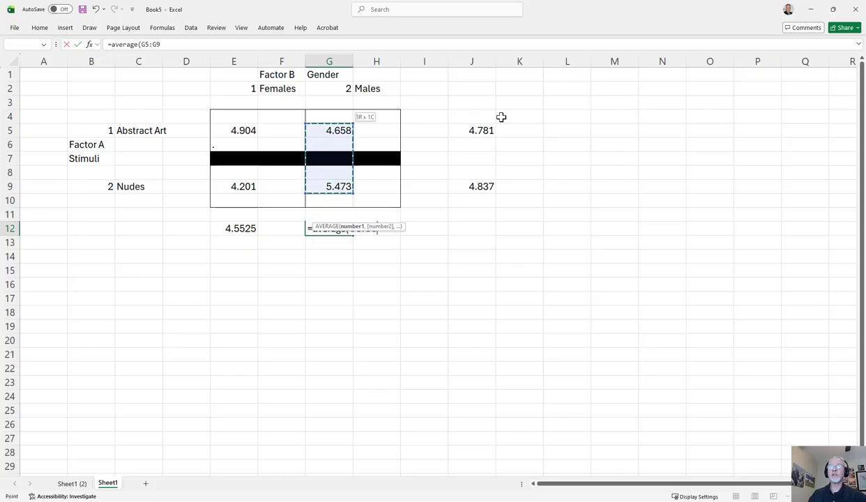
{"action": "key", "text": "Return"}
{"action": "key", "text": "Up"}
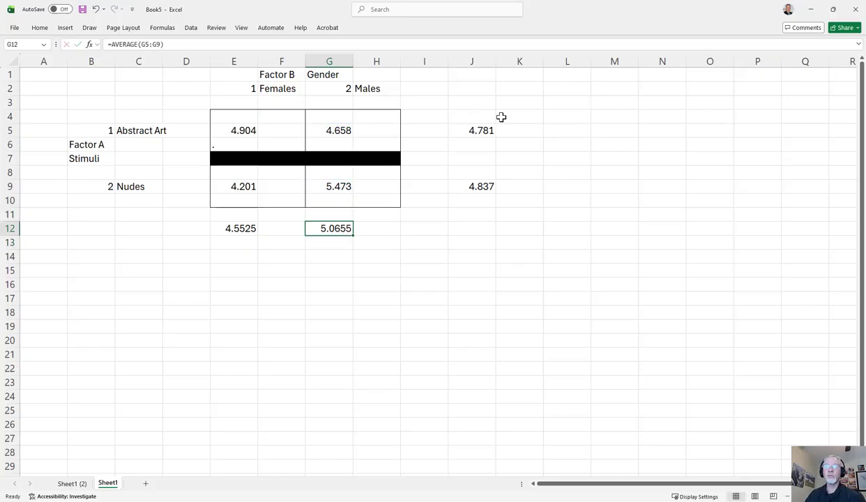
Step: Compare the two gender marginal means in E12 and G12
{"action": "key", "text": "Right"}
{"action": "key", "text": "Left"}
{"action": "key", "text": "Left"}
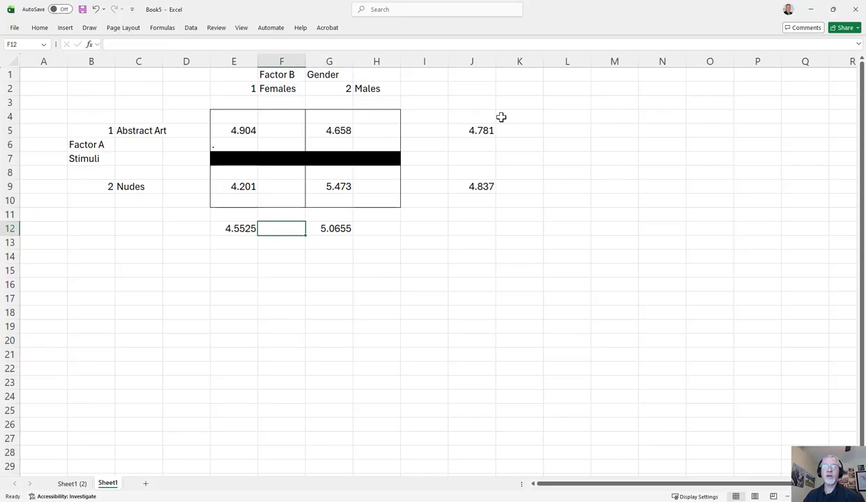
{"action": "key", "text": "Left"}
{"action": "key", "text": "Left"}
{"action": "key", "text": "Right"}
{"action": "key", "text": "Right"}
{"action": "key", "text": "Right"}
Step: Compare the female and male cell means in the Nudes row, E9 and G9, and return to G12
{"action": "key", "text": "Left"}
{"action": "key", "text": "Left"}
{"action": "key", "text": "Right"}
{"action": "key", "text": "Right"}
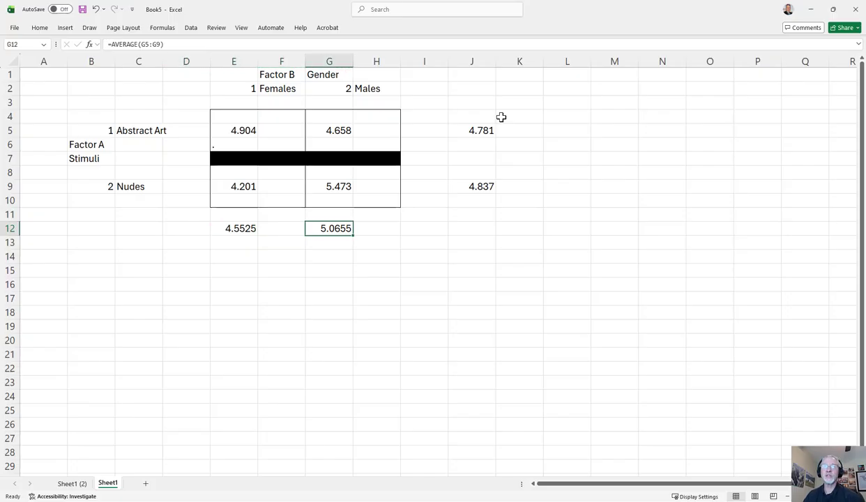
{"action": "key", "text": "Up"}
{"action": "key", "text": "Up"}
{"action": "key", "text": "Up"}
{"action": "key", "text": "Left"}
{"action": "key", "text": "Right"}
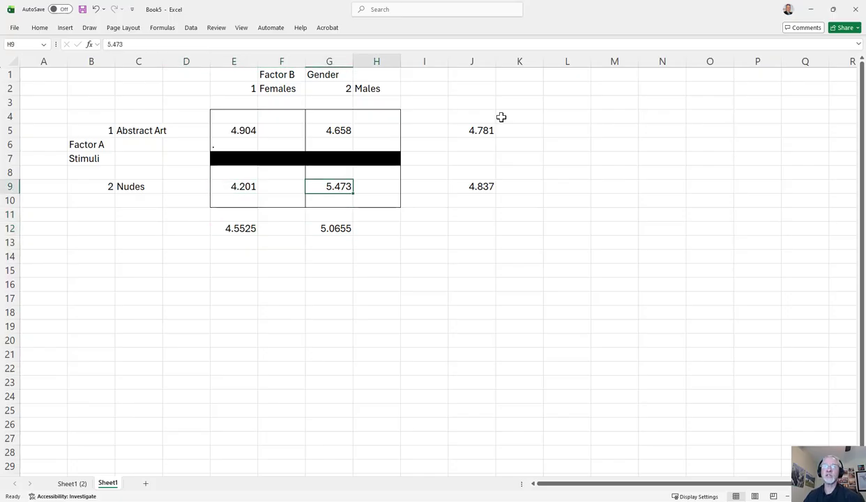
{"action": "key", "text": "Left"}
{"action": "key", "text": "Left"}
{"action": "key", "text": "Left"}
{"action": "key", "text": "Right"}
{"action": "key", "text": "Right"}
{"action": "key", "text": "Left"}
{"action": "key", "text": "Right"}
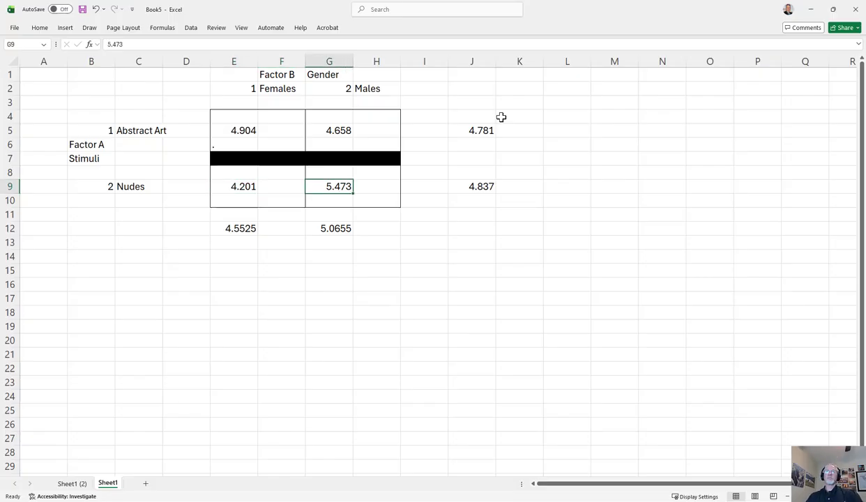
{"action": "key", "text": "Down"}
{"action": "key", "text": "Down"}
{"action": "key", "text": "Down"}
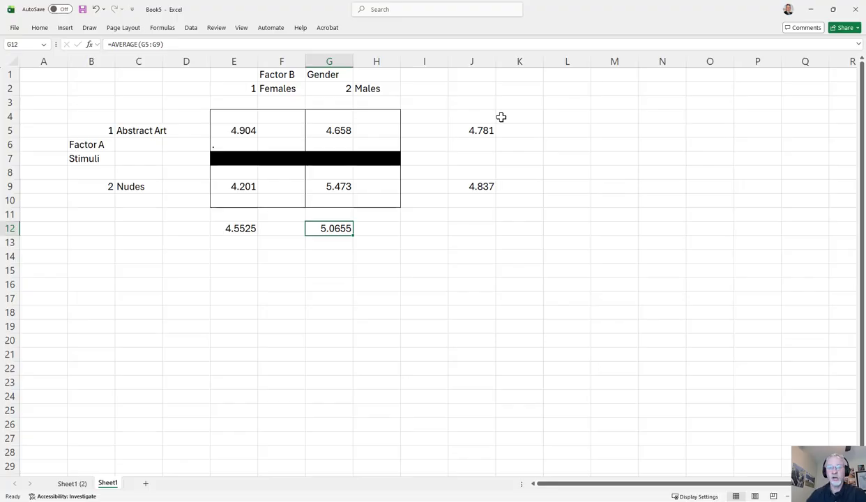
Step: Restore the workbook to a smaller window over JASP and compare its marginal means with the ANOVA table's Condition and Gender effects
{"action": "left_click_drag", "start_coordinate": [564, 14], "coordinate": [569, 264]}
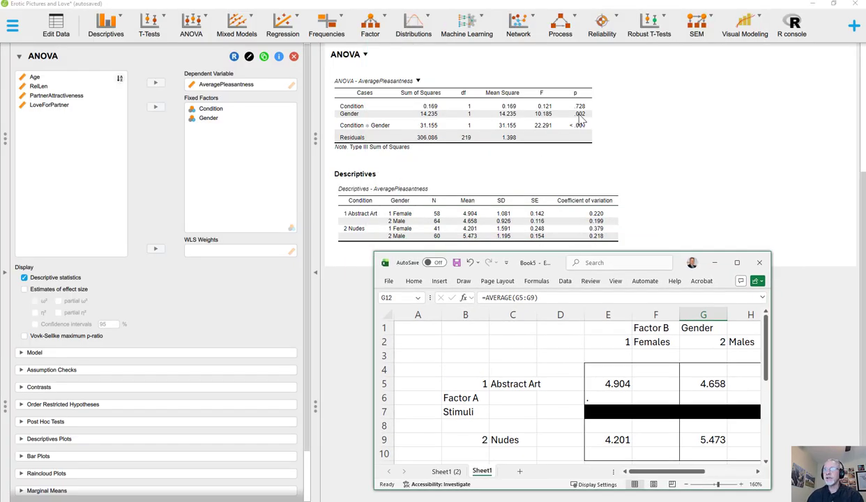
{"action": "scroll", "coordinate": [654, 327], "scroll_direction": "down", "scroll_amount": 3}
{"action": "scroll", "coordinate": [654, 328], "scroll_direction": "up", "scroll_amount": 1}
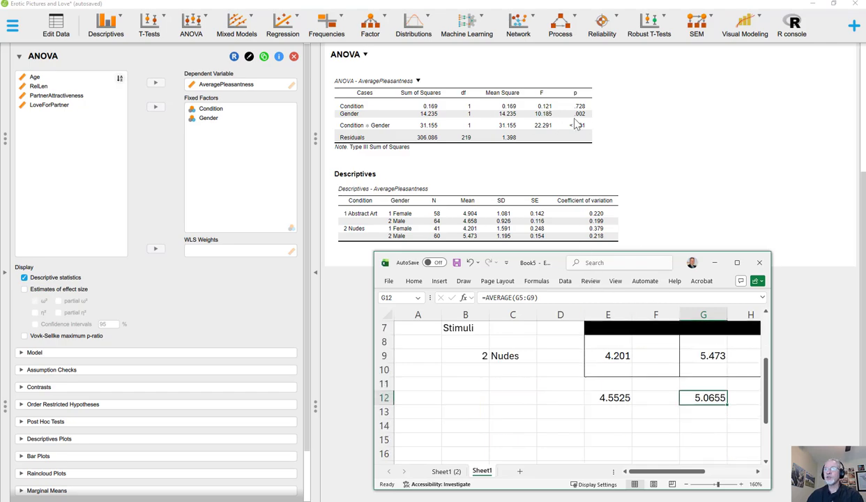
{"action": "scroll", "coordinate": [631, 414], "scroll_direction": "up", "scroll_amount": 1}
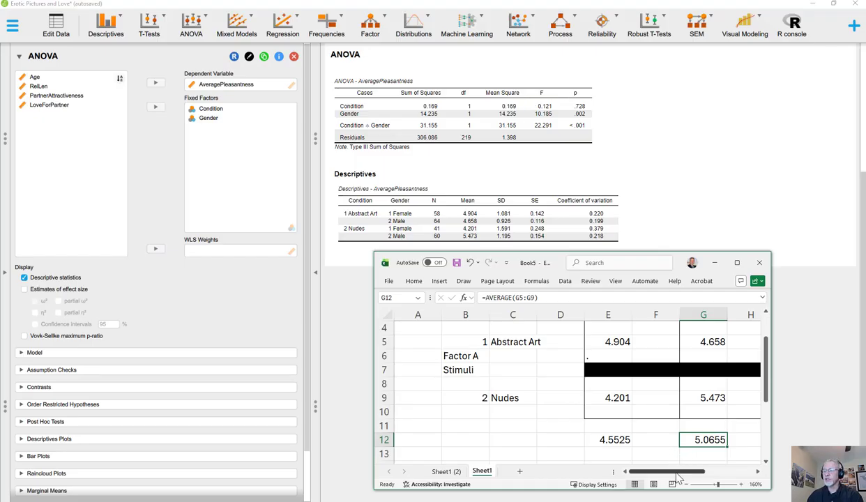
{"action": "left_click_drag", "start_coordinate": [662, 472], "coordinate": [714, 474]}
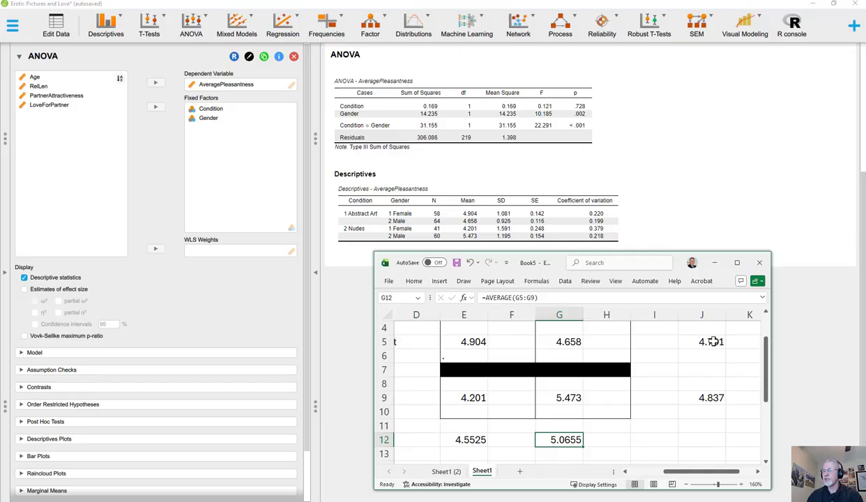
{"action": "left_click_drag", "start_coordinate": [699, 471], "coordinate": [662, 481]}
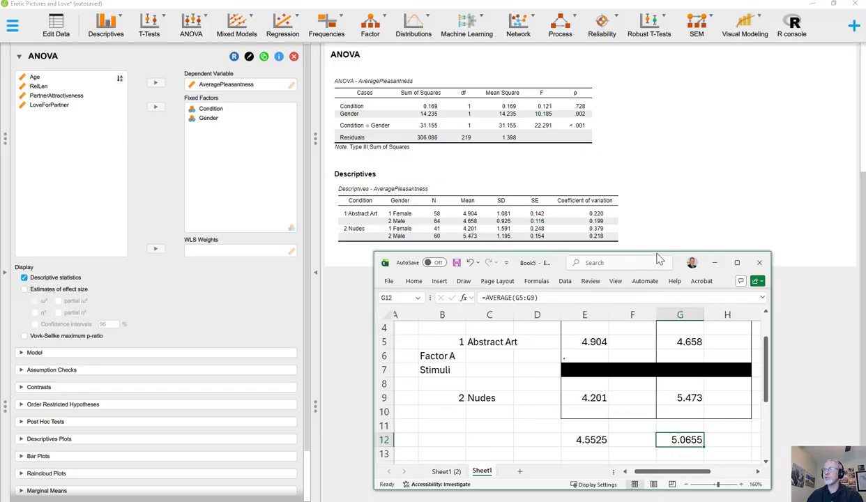
Step: Move the workbook off the JASP results, then add and enlarge a descriptives plot with Condition on the horizontal axis and Gender as separate lines
{"action": "left_click_drag", "start_coordinate": [660, 259], "coordinate": [865, 202]}
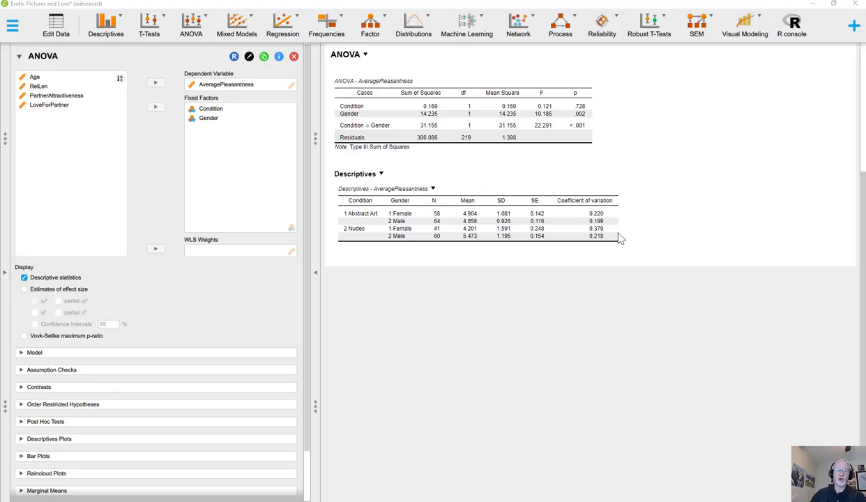
{"action": "left_click", "coordinate": [54, 438]}
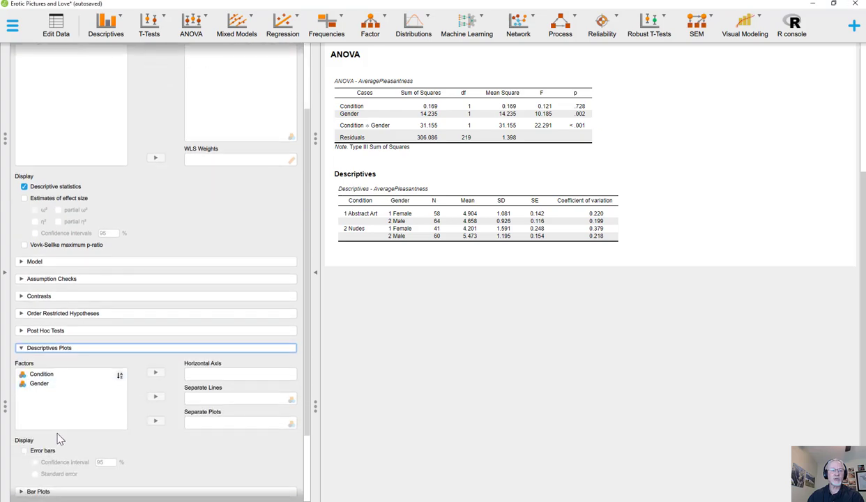
{"action": "left_click", "coordinate": [42, 382]}
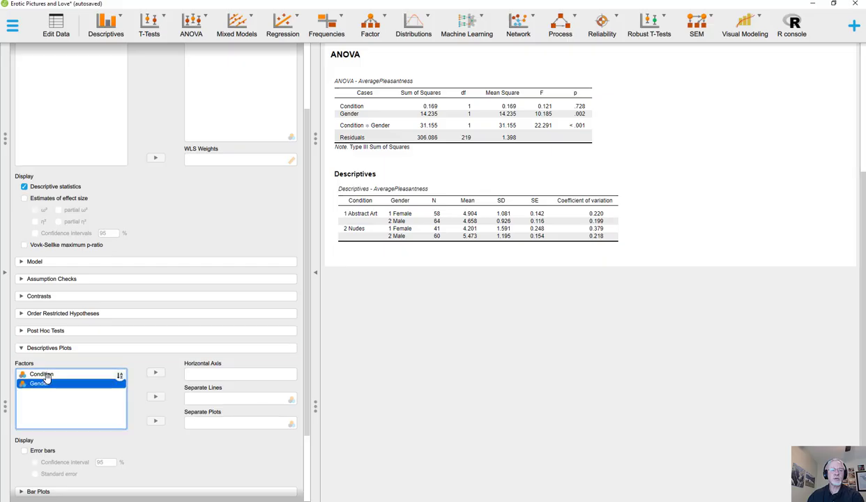
{"action": "left_click", "coordinate": [80, 375]}
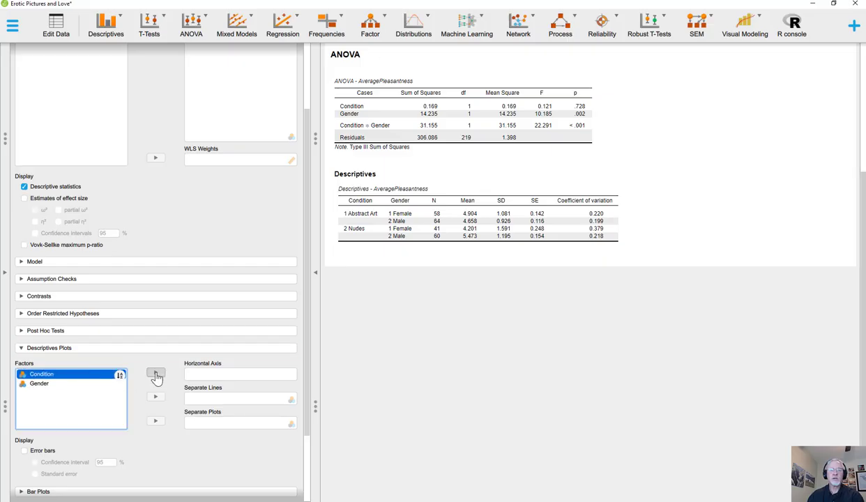
{"action": "left_click", "coordinate": [155, 372]}
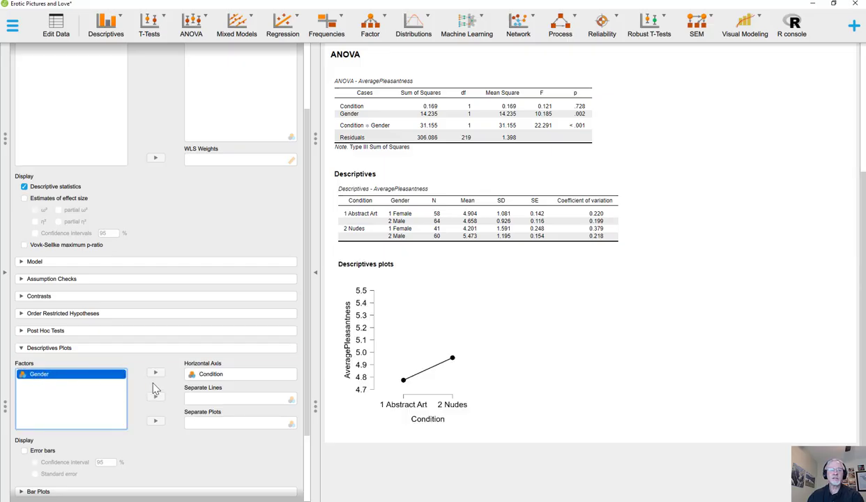
{"action": "left_click", "coordinate": [155, 396]}
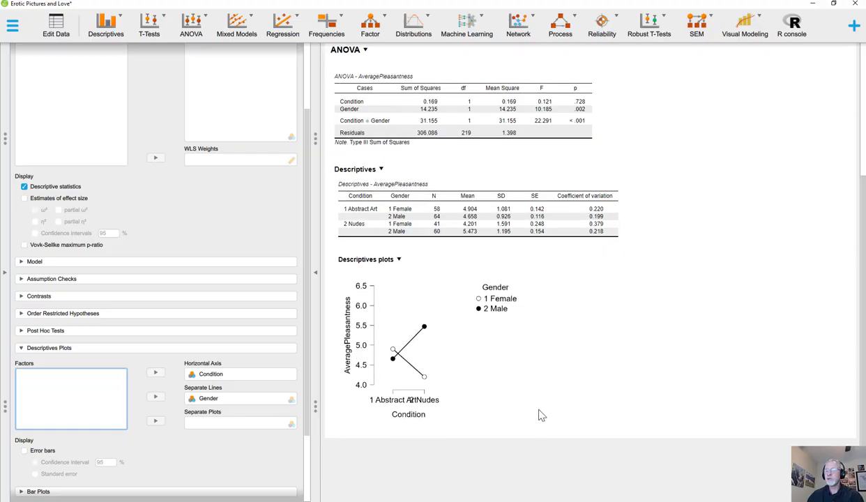
{"action": "left_click_drag", "start_coordinate": [533, 414], "coordinate": [678, 464]}
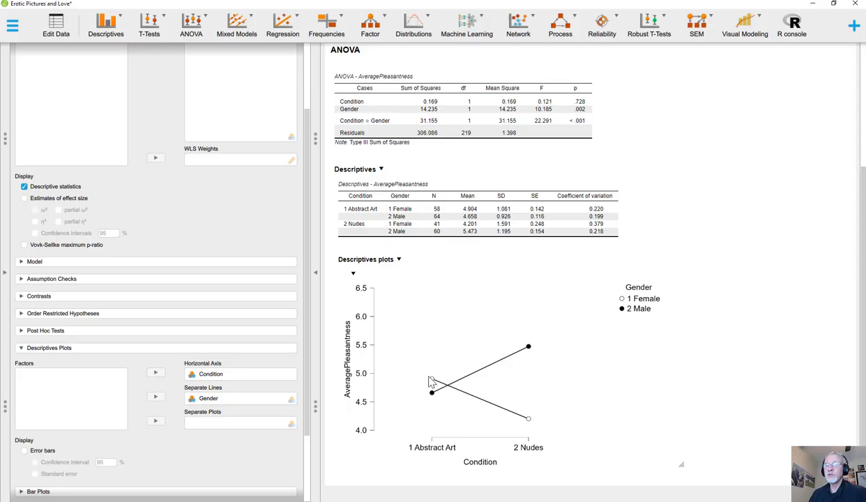
{"action": "scroll", "coordinate": [430, 382], "scroll_direction": "up", "scroll_amount": 1}
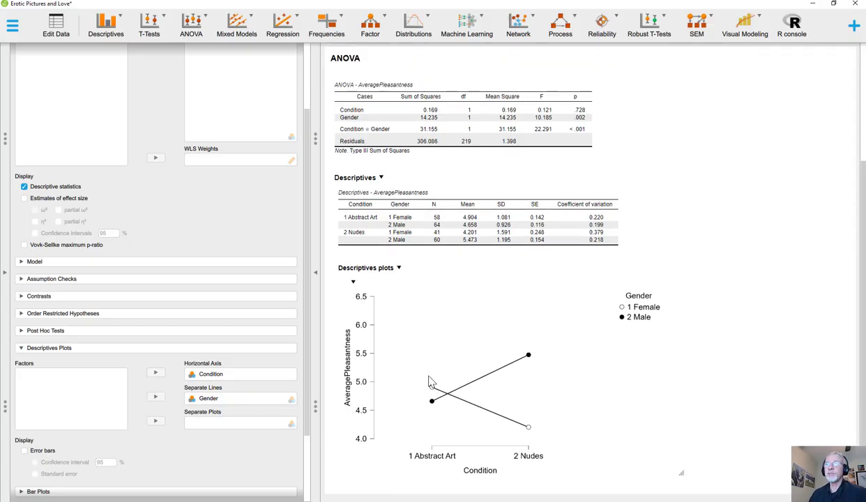
Step: Add marginal means for Condition, Gender and Condition * Gender to the ANOVA and review the resulting tables
{"action": "scroll", "coordinate": [221, 404], "scroll_direction": "down", "scroll_amount": 3}
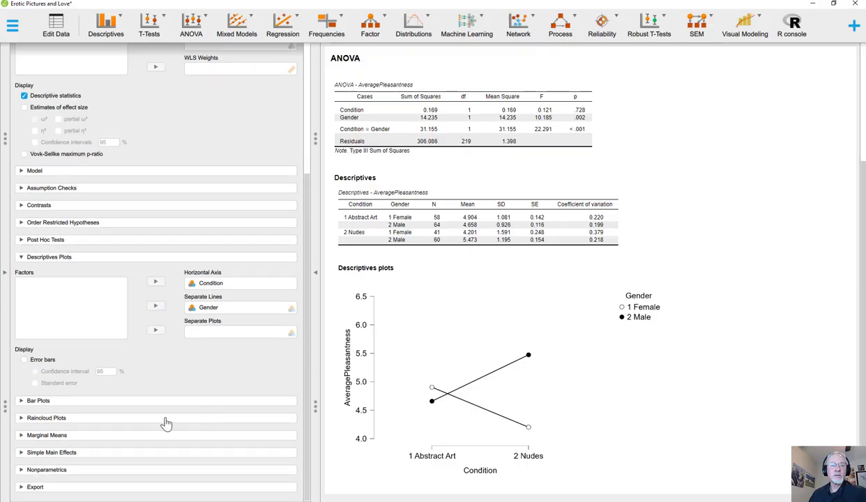
{"action": "left_click", "coordinate": [46, 435]}
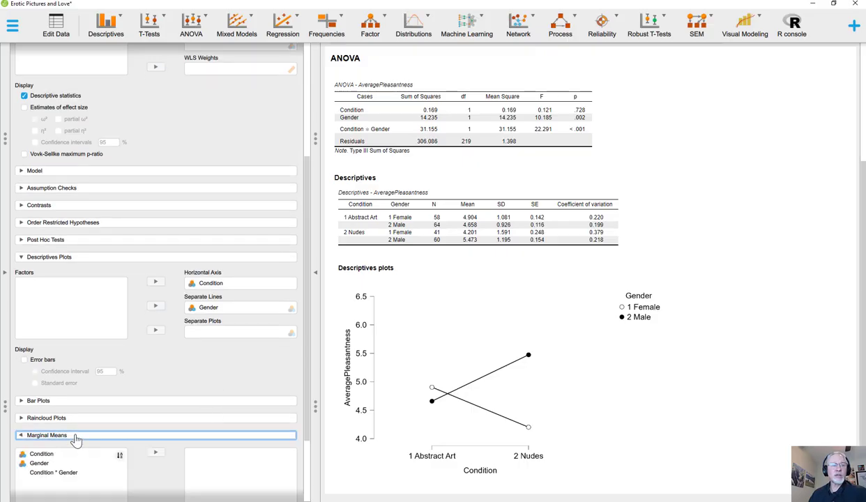
{"action": "left_click", "coordinate": [53, 387]}
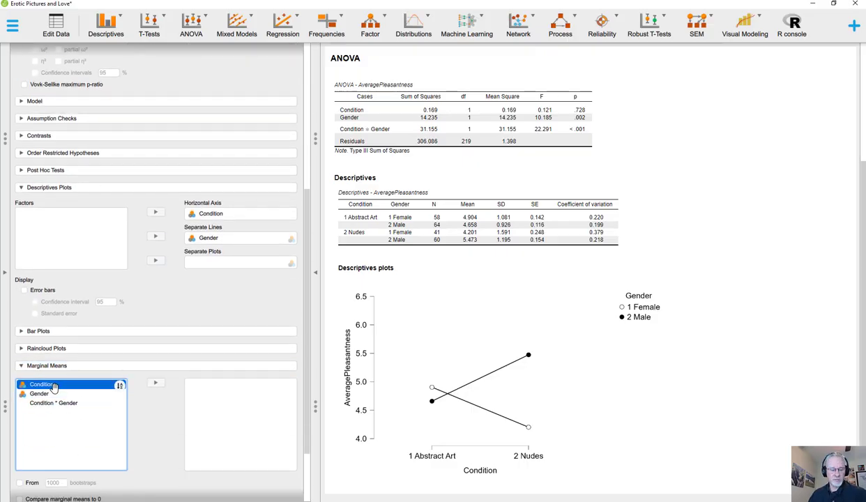
{"action": "key", "text": "ctrl+a"}
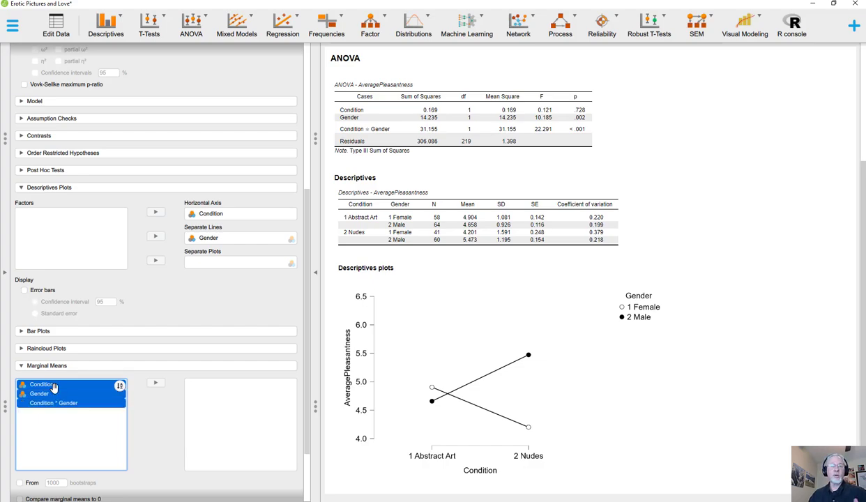
{"action": "left_click", "coordinate": [155, 382]}
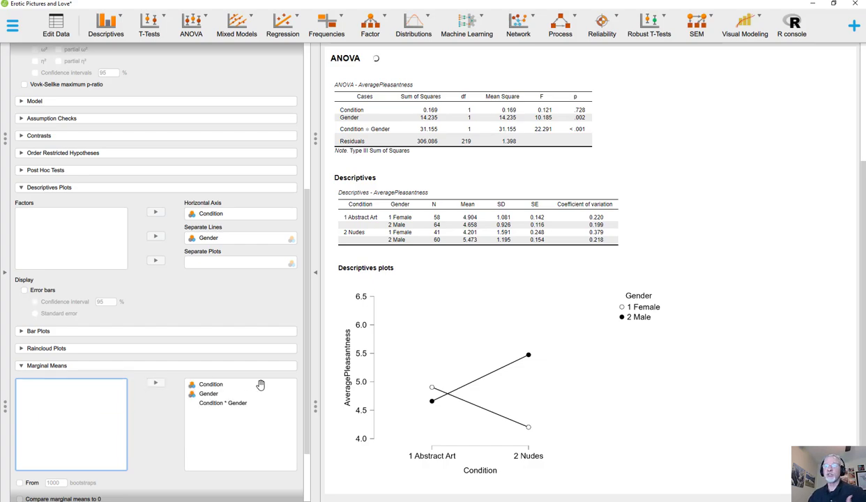
{"action": "scroll", "coordinate": [414, 331], "scroll_direction": "down", "scroll_amount": 1}
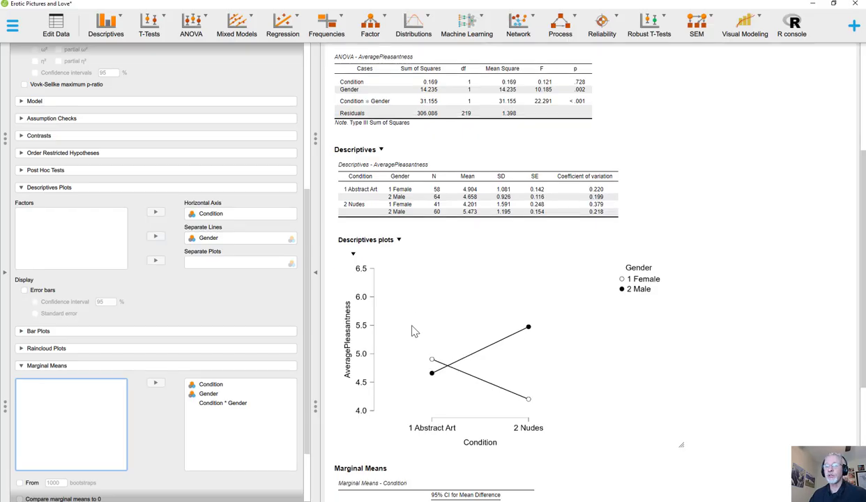
{"action": "scroll", "coordinate": [414, 332], "scroll_direction": "down", "scroll_amount": 5}
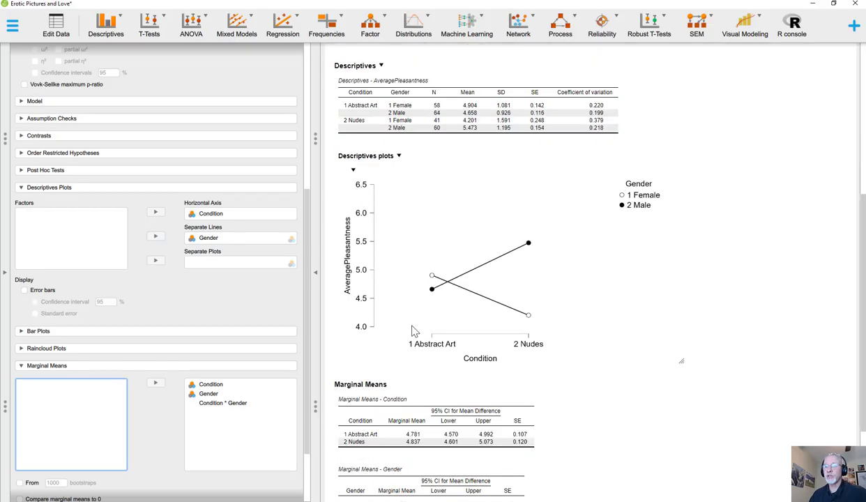
{"action": "left_click", "coordinate": [210, 385]}
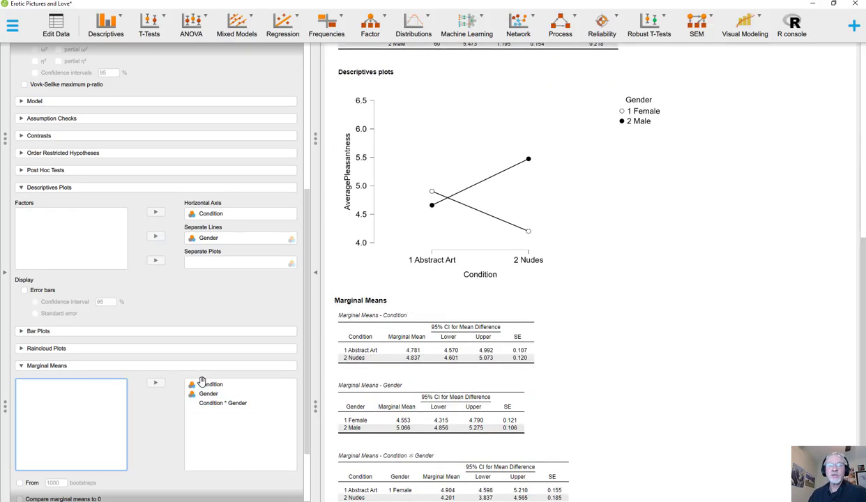
Step: Bring the workbook over the results, compare its averages in J5, J9, E12 and G12 with the marginal means tables, and move it away
{"action": "scroll", "coordinate": [534, 356], "scroll_direction": "down", "scroll_amount": 2}
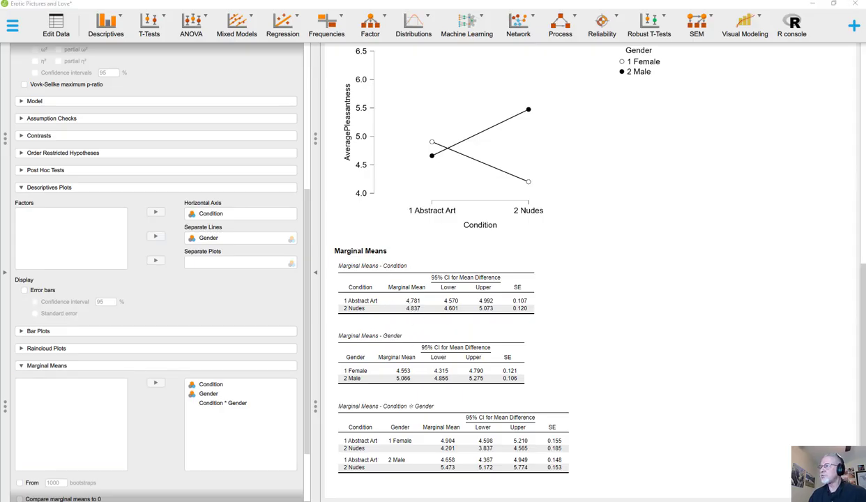
{"action": "left_click_drag", "start_coordinate": [864, 110], "coordinate": [144, 91]}
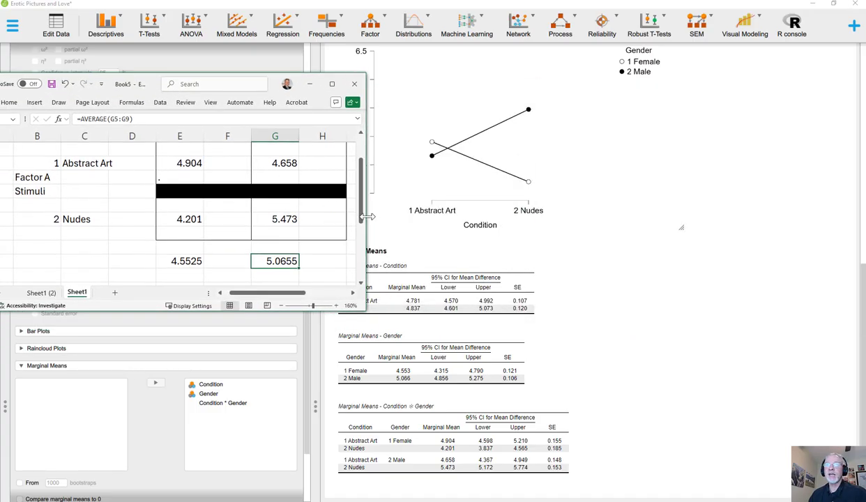
{"action": "left_click_drag", "start_coordinate": [358, 236], "coordinate": [583, 209]}
{"action": "left_click_drag", "start_coordinate": [528, 305], "coordinate": [474, 244]}
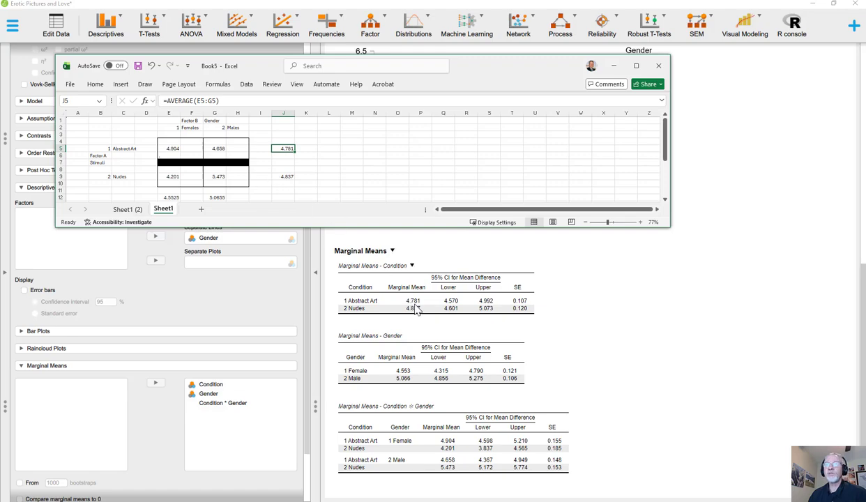
{"action": "left_click", "coordinate": [283, 176]}
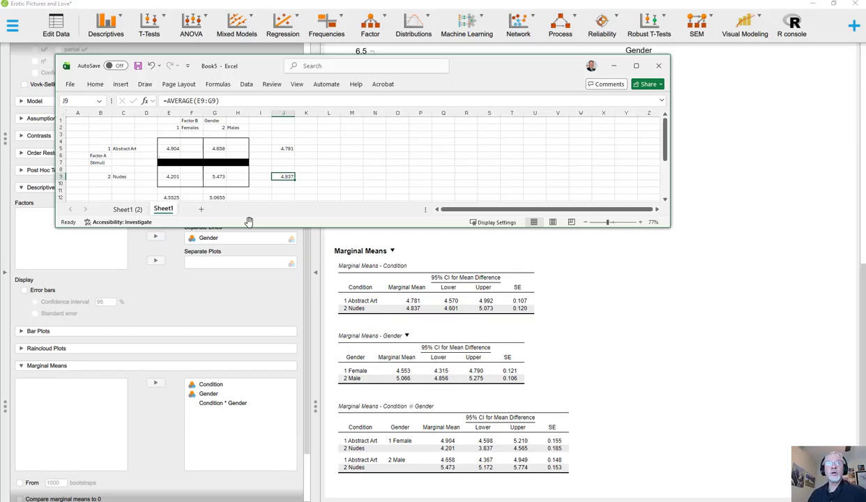
{"action": "left_click", "coordinate": [171, 197]}
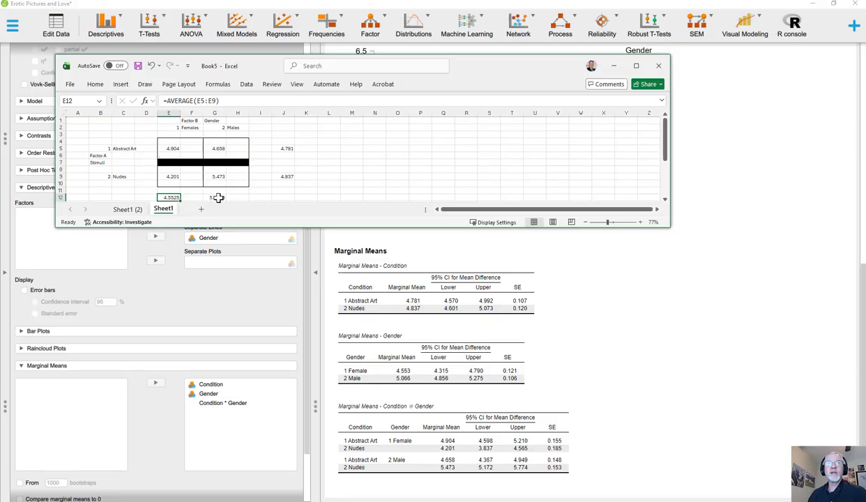
{"action": "left_click", "coordinate": [217, 197]}
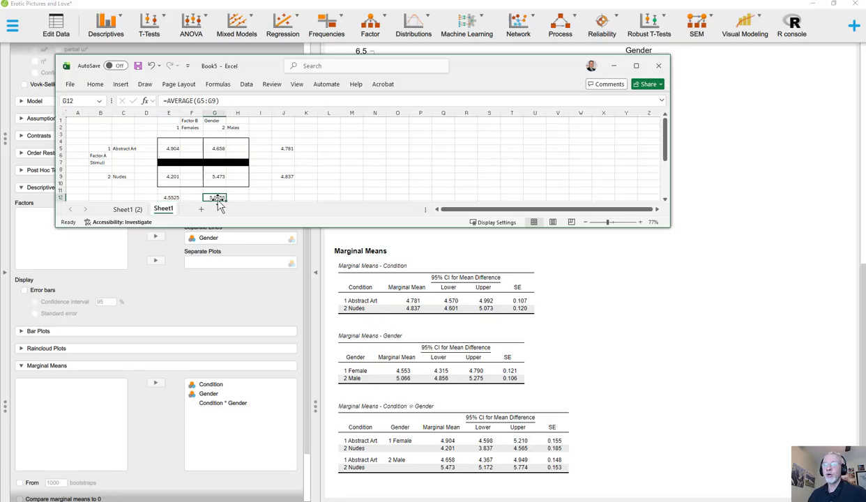
{"action": "left_click_drag", "start_coordinate": [499, 68], "coordinate": [865, 70]}
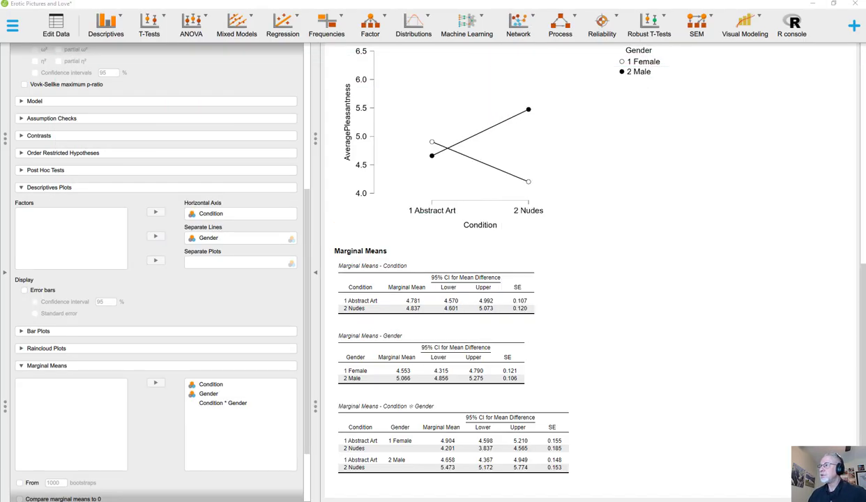
Step: Compare the ANOVA table's Condition, Gender and interaction effects with the marginal means, cell descriptives and the descriptives plot
{"action": "scroll", "coordinate": [591, 275], "scroll_direction": "up", "scroll_amount": 5}
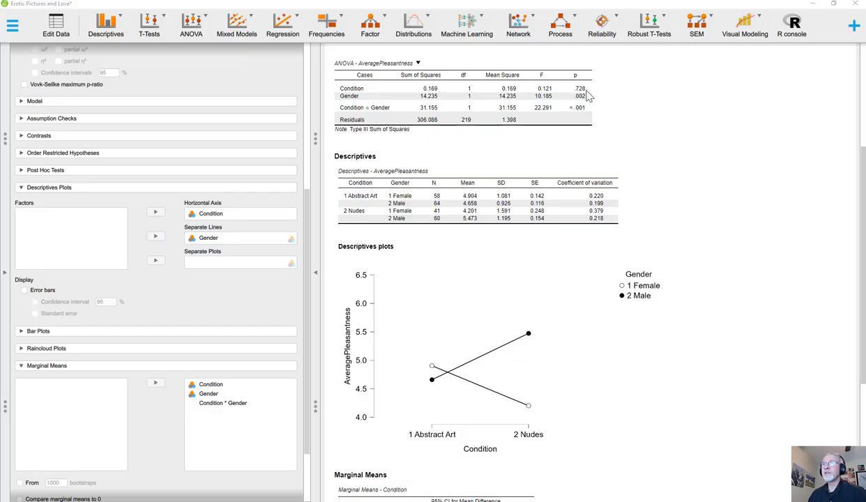
{"action": "scroll", "coordinate": [573, 118], "scroll_direction": "down", "scroll_amount": 3}
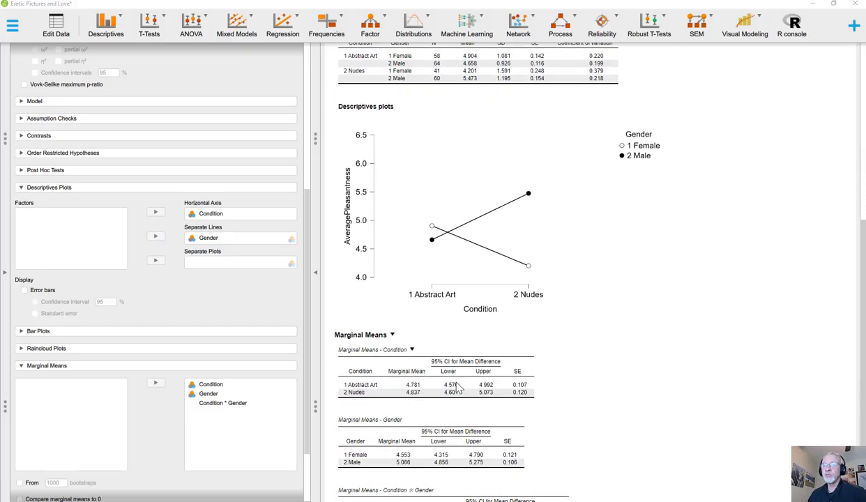
{"action": "scroll", "coordinate": [423, 382], "scroll_direction": "up", "scroll_amount": 2}
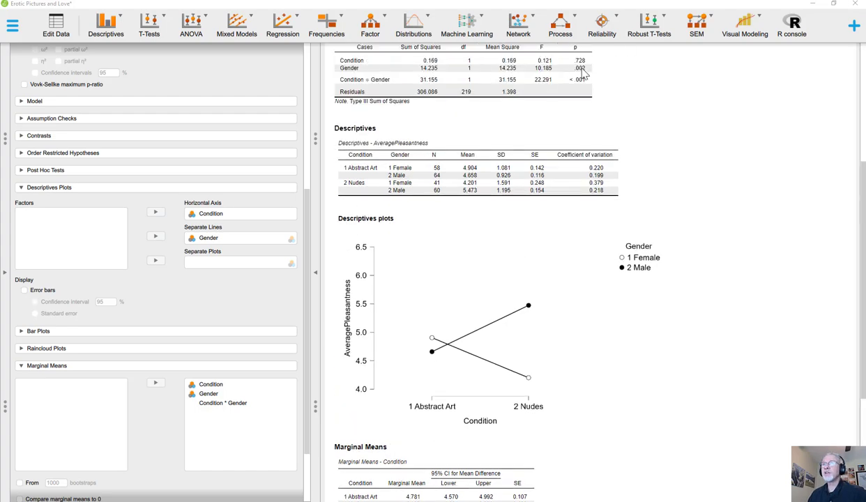
{"action": "scroll", "coordinate": [557, 88], "scroll_direction": "down", "scroll_amount": 4}
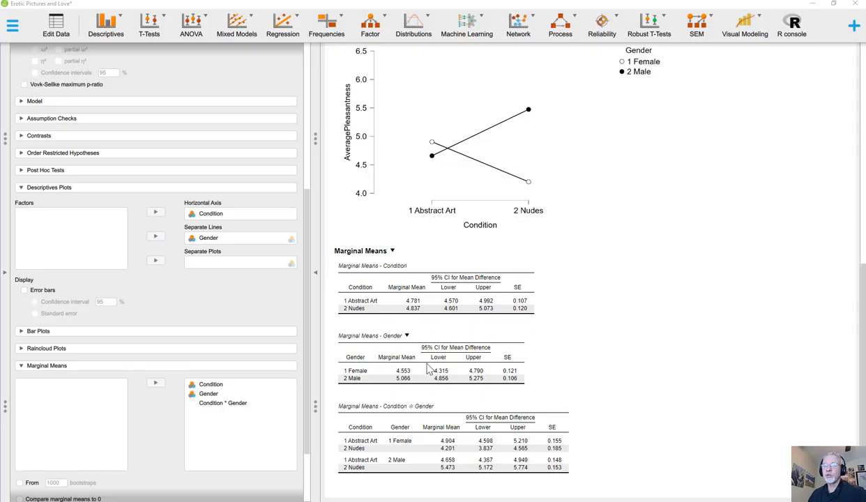
{"action": "scroll", "coordinate": [423, 365], "scroll_direction": "up", "scroll_amount": 1}
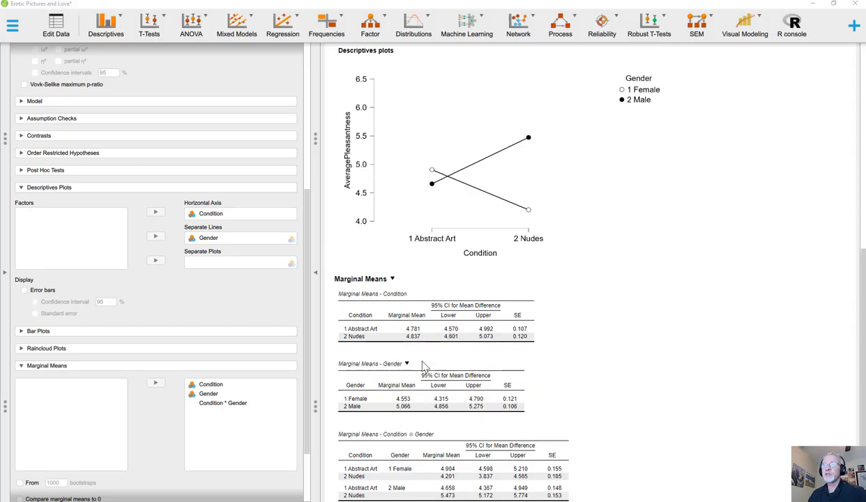
{"action": "scroll", "coordinate": [449, 340], "scroll_direction": "up", "scroll_amount": 3}
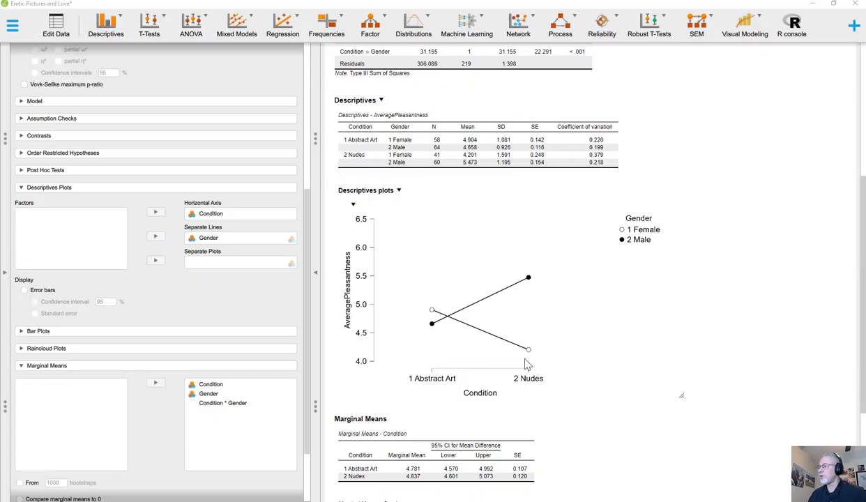
{"action": "scroll", "coordinate": [526, 262], "scroll_direction": "up", "scroll_amount": 2}
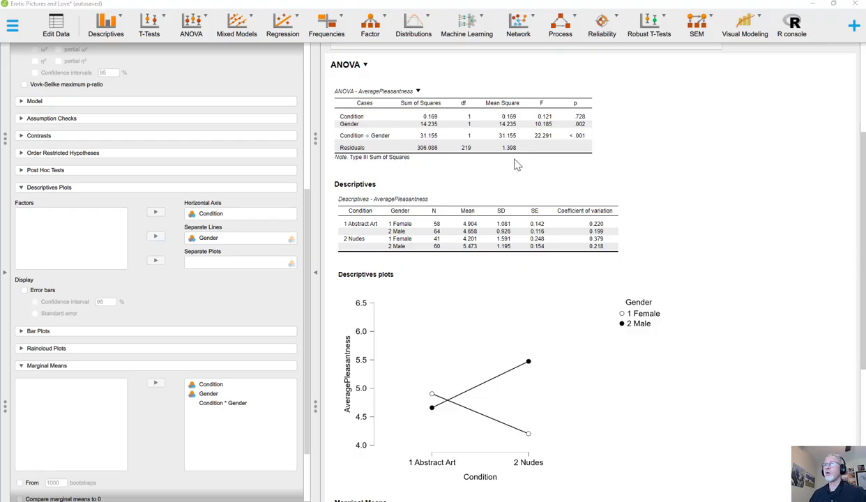
{"action": "scroll", "coordinate": [518, 146], "scroll_direction": "up", "scroll_amount": 3}
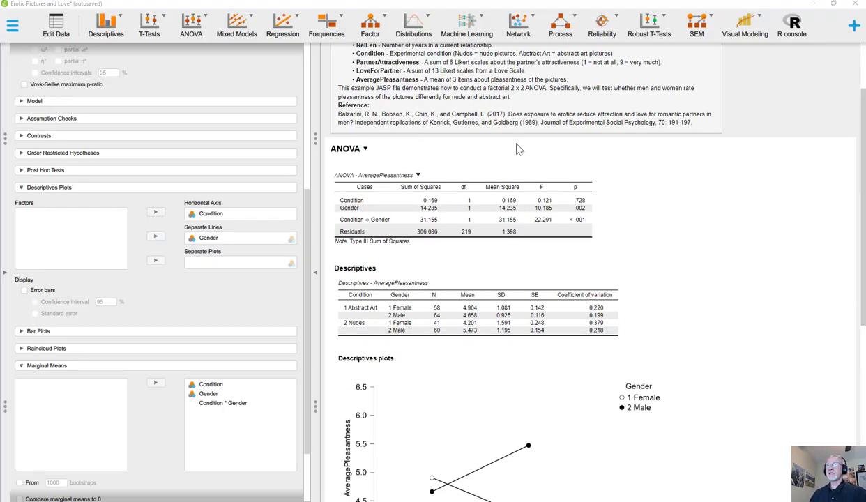
{"action": "scroll", "coordinate": [518, 154], "scroll_direction": "down", "scroll_amount": 4}
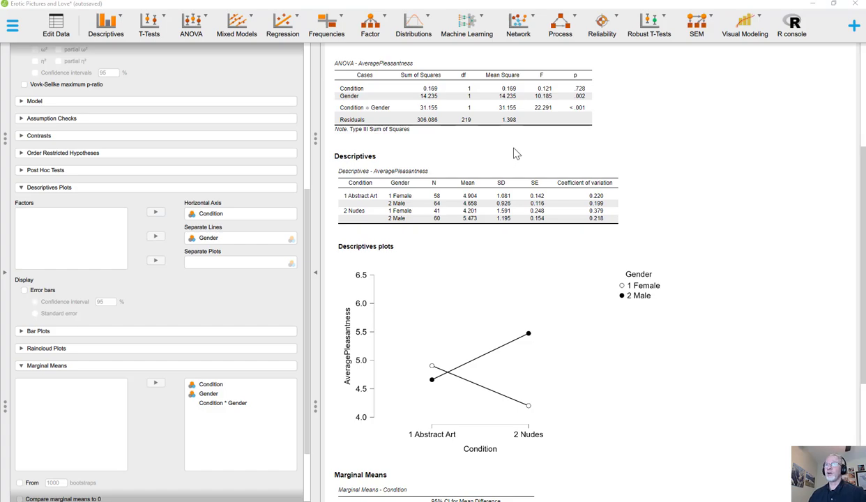
{"action": "scroll", "coordinate": [517, 161], "scroll_direction": "up", "scroll_amount": 5}
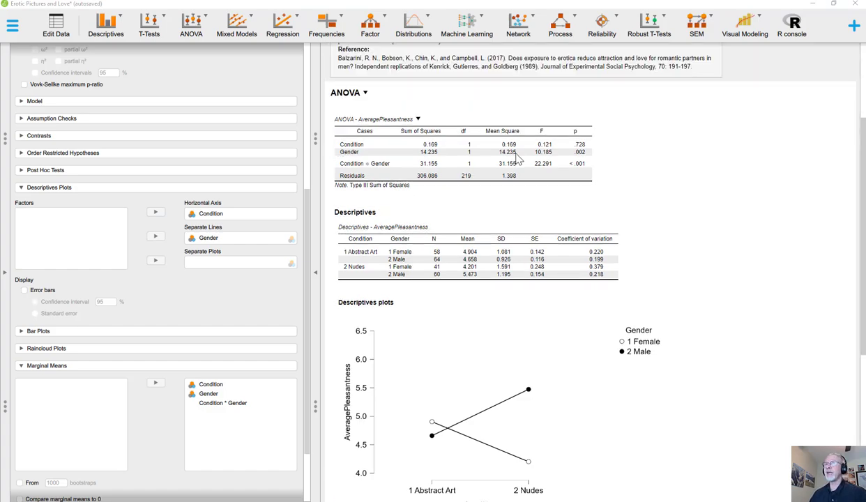
{"action": "scroll", "coordinate": [516, 166], "scroll_direction": "down", "scroll_amount": 4}
Step: Replace AveragePleasantness with PartnerAttractiveness as the dependent variable of the ANOVA
{"action": "scroll", "coordinate": [261, 209], "scroll_direction": "up", "scroll_amount": 5}
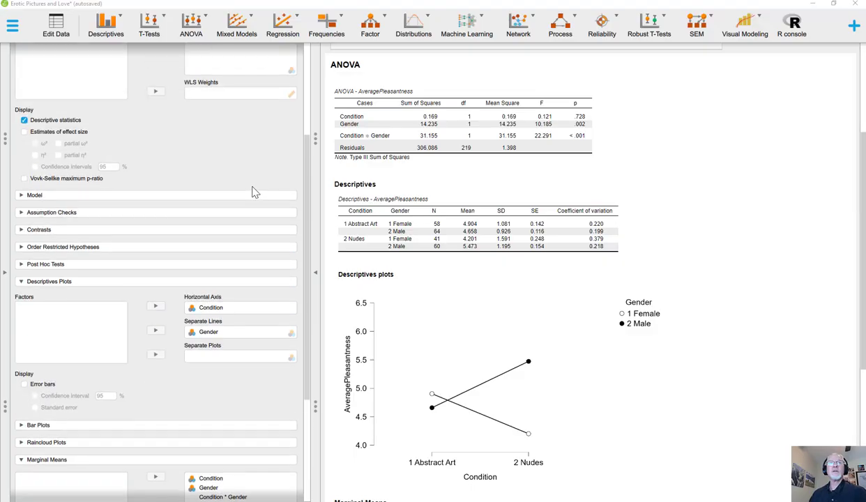
{"action": "scroll", "coordinate": [535, 216], "scroll_direction": "down", "scroll_amount": 5}
{"action": "scroll", "coordinate": [406, 249], "scroll_direction": "up", "scroll_amount": 4}
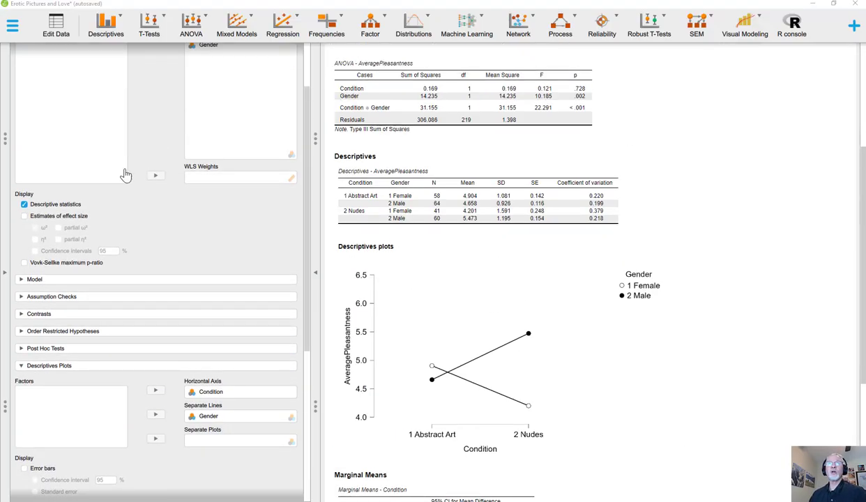
{"action": "scroll", "coordinate": [123, 174], "scroll_direction": "up", "scroll_amount": 2}
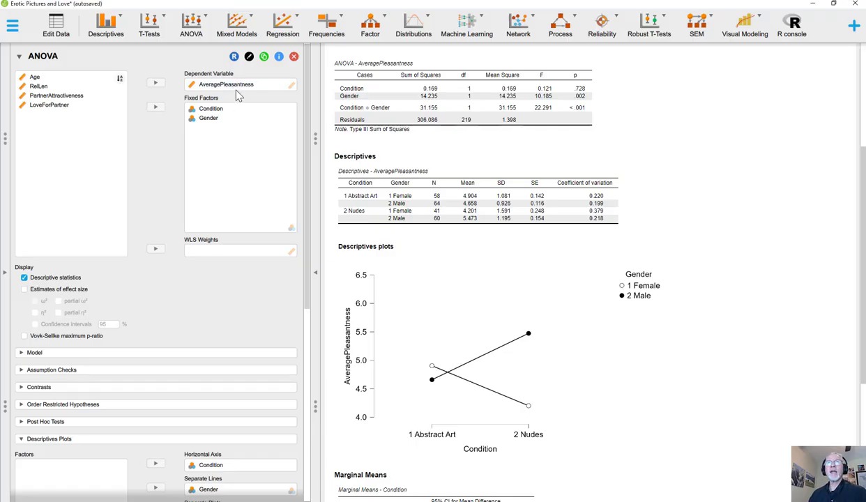
{"action": "left_click", "coordinate": [234, 84]}
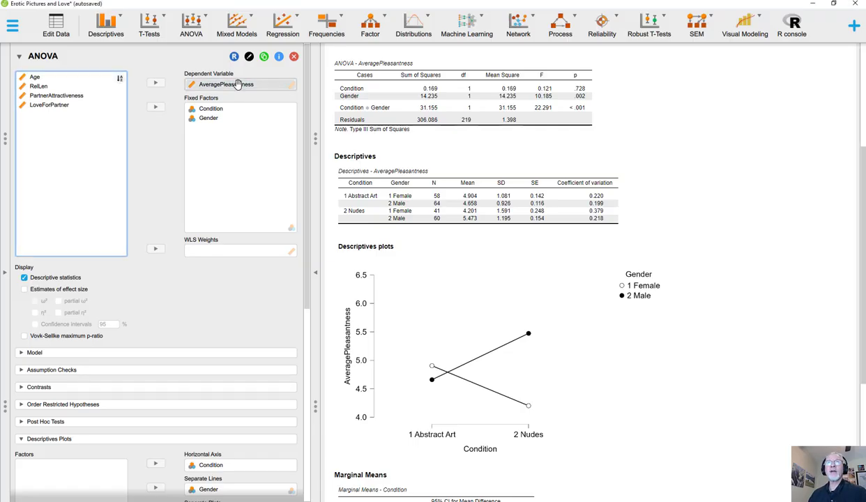
{"action": "left_click", "coordinate": [156, 82]}
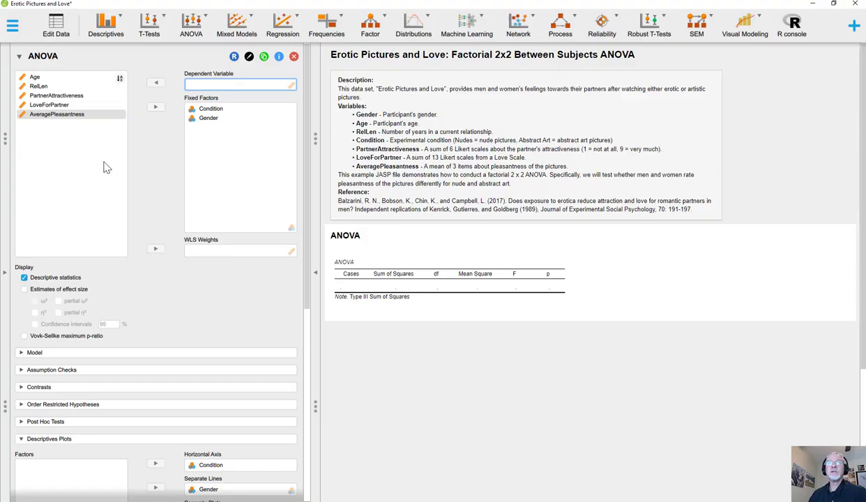
{"action": "left_click", "coordinate": [55, 95]}
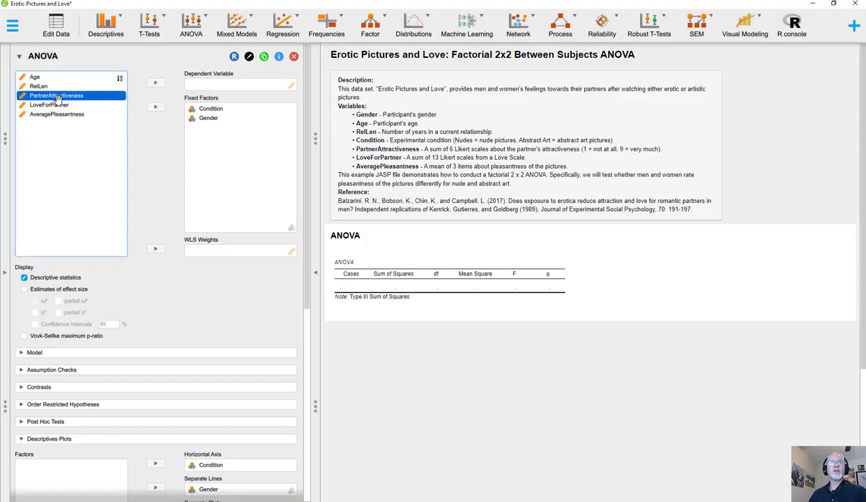
{"action": "left_click", "coordinate": [155, 83]}
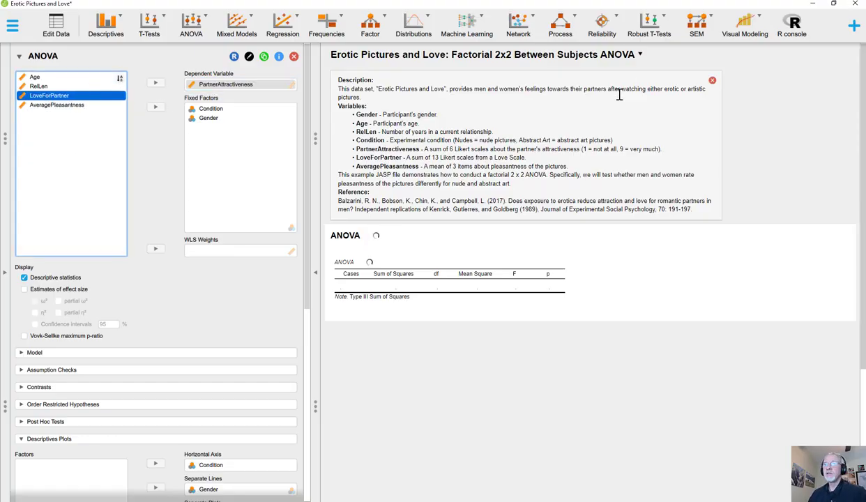
Step: Enlarge the PartnerAttractiveness descriptives plot and compare its lines with the ANOVA table's main effects and interaction
{"action": "scroll", "coordinate": [599, 104], "scroll_direction": "down", "scroll_amount": 5}
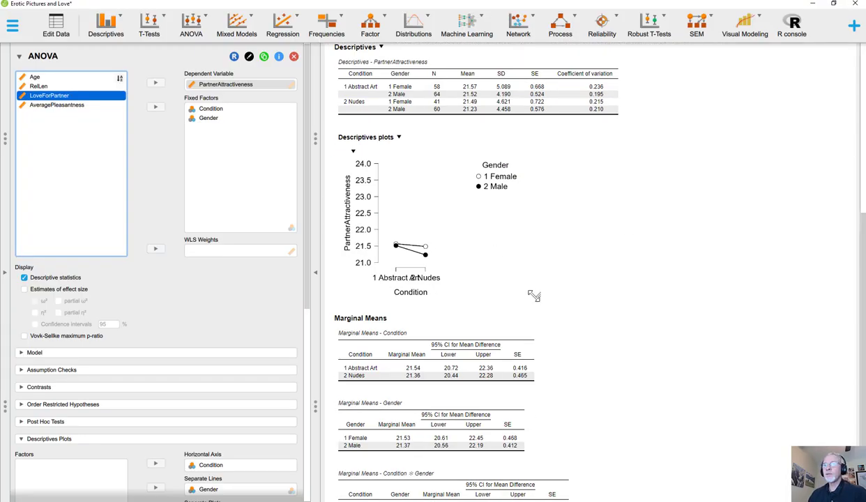
{"action": "left_click_drag", "start_coordinate": [538, 295], "coordinate": [682, 361]}
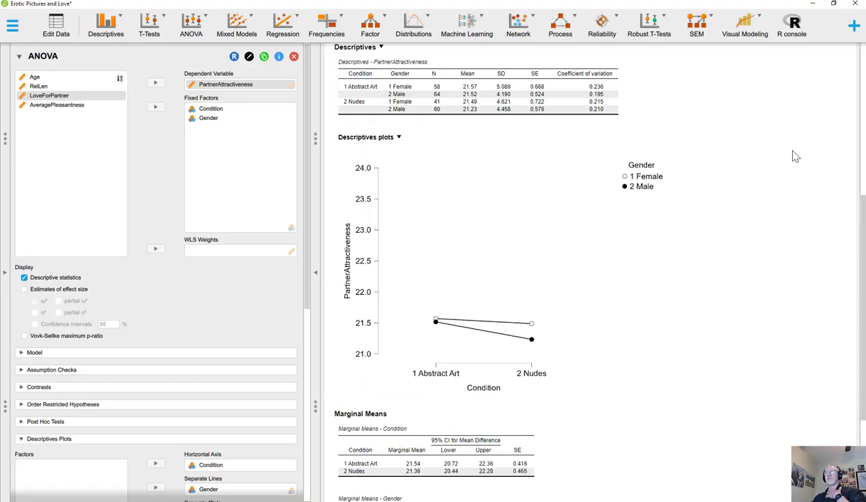
{"action": "scroll", "coordinate": [693, 191], "scroll_direction": "up", "scroll_amount": 3}
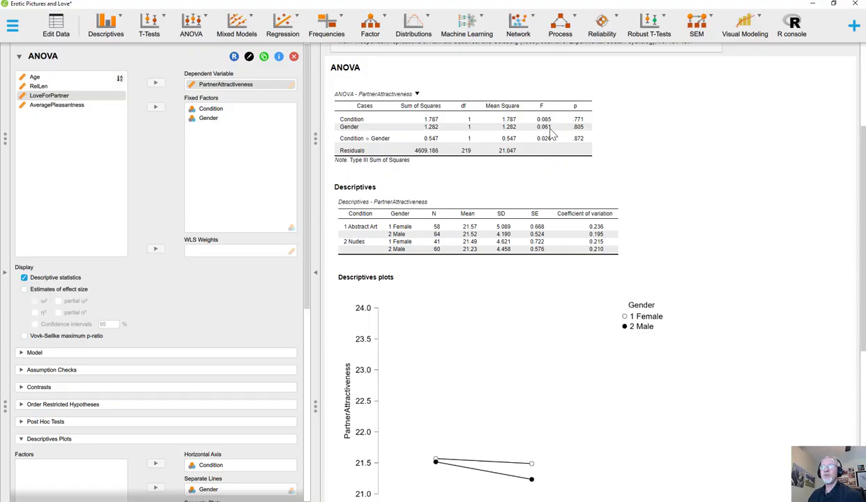
{"action": "scroll", "coordinate": [551, 145], "scroll_direction": "down", "scroll_amount": 4}
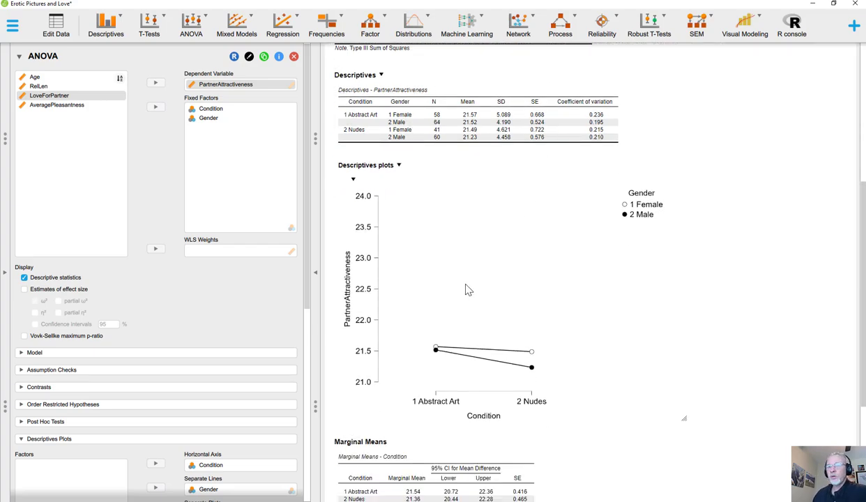
{"action": "scroll", "coordinate": [467, 303], "scroll_direction": "down", "scroll_amount": 2}
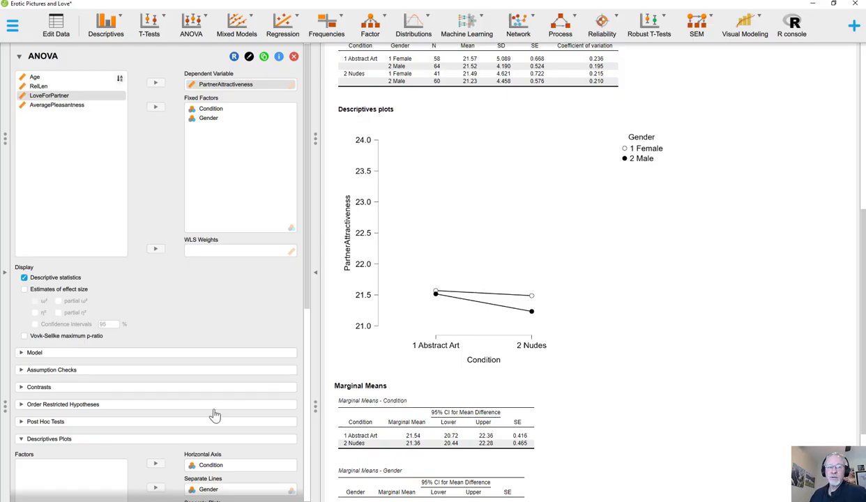
Step: Add error bars showing the 95% confidence interval to the descriptives plot and enlarge the plot
{"action": "scroll", "coordinate": [111, 272], "scroll_direction": "down", "scroll_amount": 3}
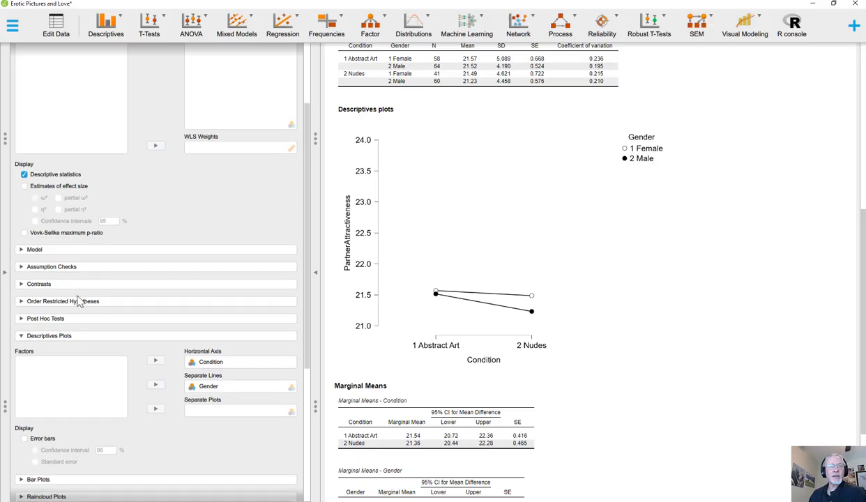
{"action": "scroll", "coordinate": [58, 303], "scroll_direction": "down", "scroll_amount": 2}
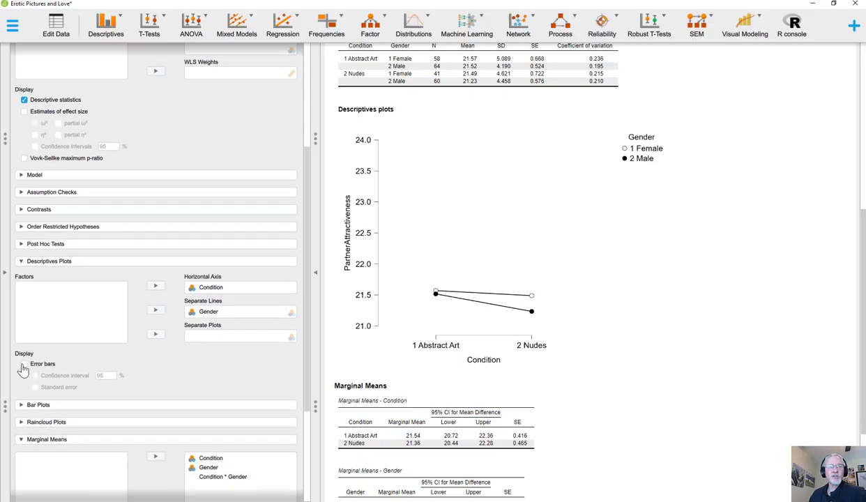
{"action": "left_click", "coordinate": [24, 365]}
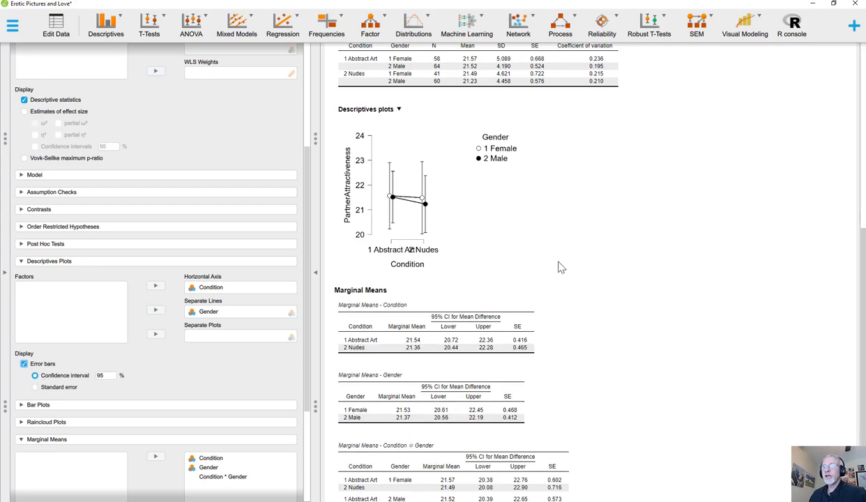
{"action": "left_click_drag", "start_coordinate": [579, 292], "coordinate": [678, 374]}
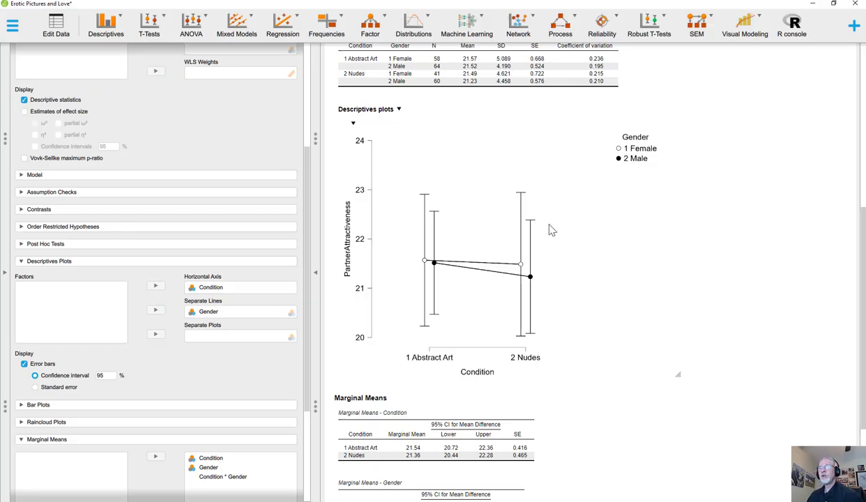
Step: Review the PartnerAttractiveness ANOVA table and descriptives against the plot with error bars and the data set description
{"action": "scroll", "coordinate": [551, 230], "scroll_direction": "up", "scroll_amount": 3}
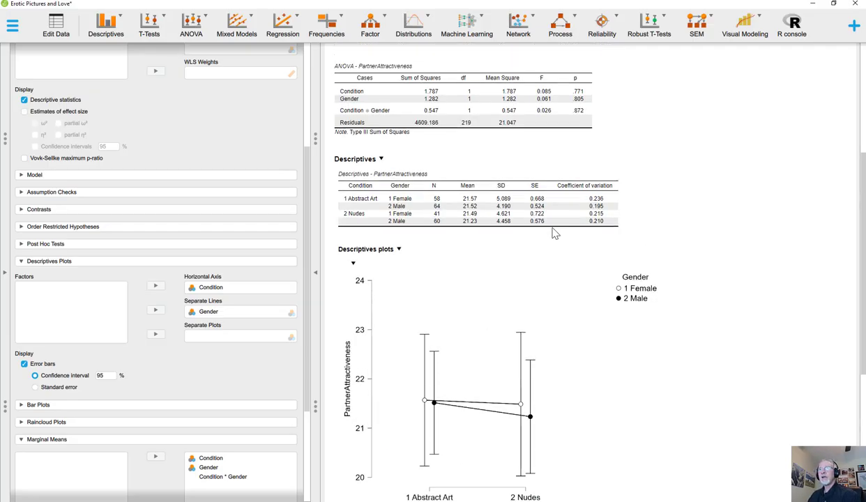
{"action": "scroll", "coordinate": [586, 173], "scroll_direction": "up", "scroll_amount": 1}
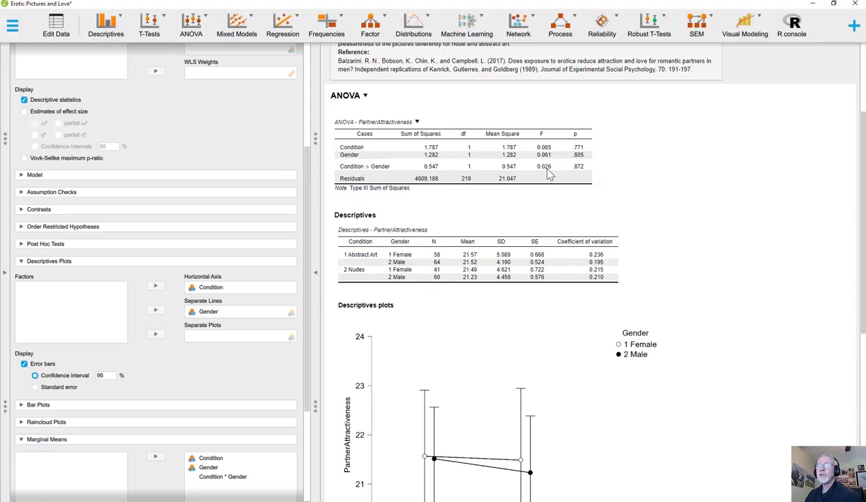
{"action": "scroll", "coordinate": [549, 175], "scroll_direction": "up", "scroll_amount": 2}
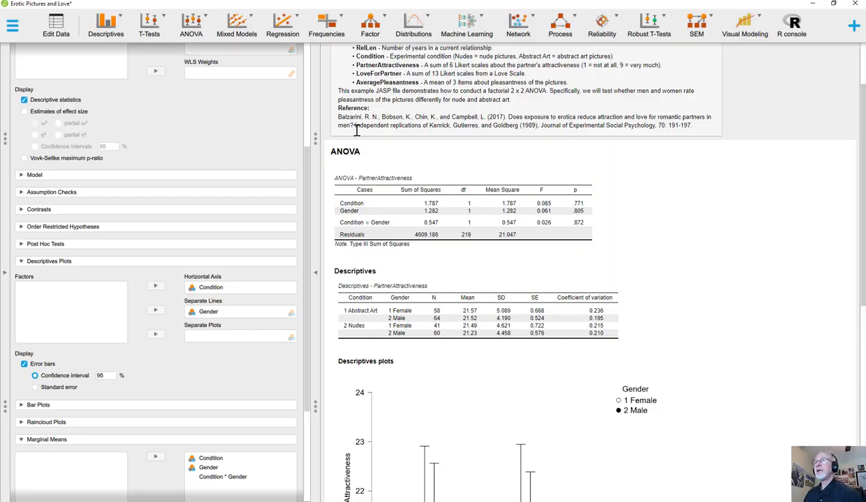
{"action": "scroll", "coordinate": [368, 160], "scroll_direction": "down", "scroll_amount": 2}
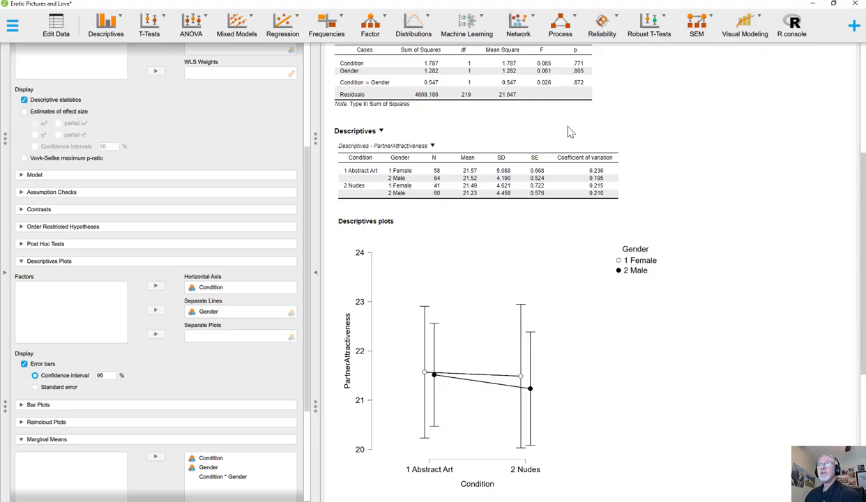
{"action": "scroll", "coordinate": [568, 132], "scroll_direction": "up", "scroll_amount": 4}
{"action": "scroll", "coordinate": [283, 140], "scroll_direction": "up", "scroll_amount": 5}
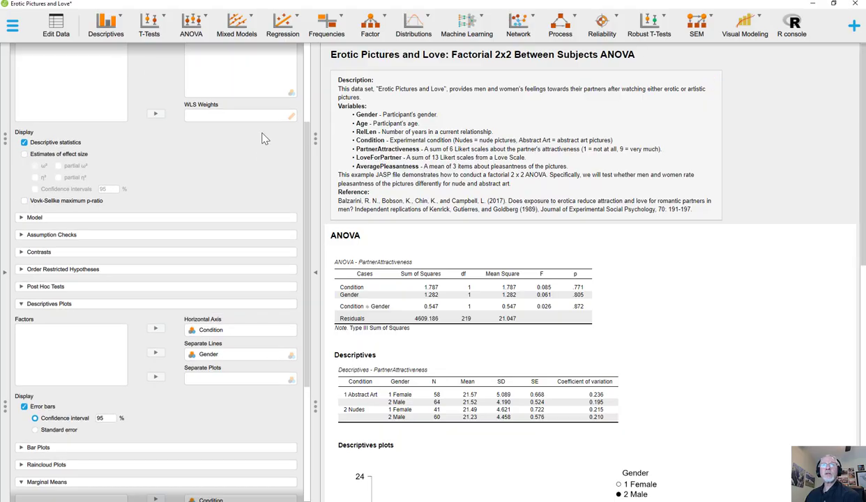